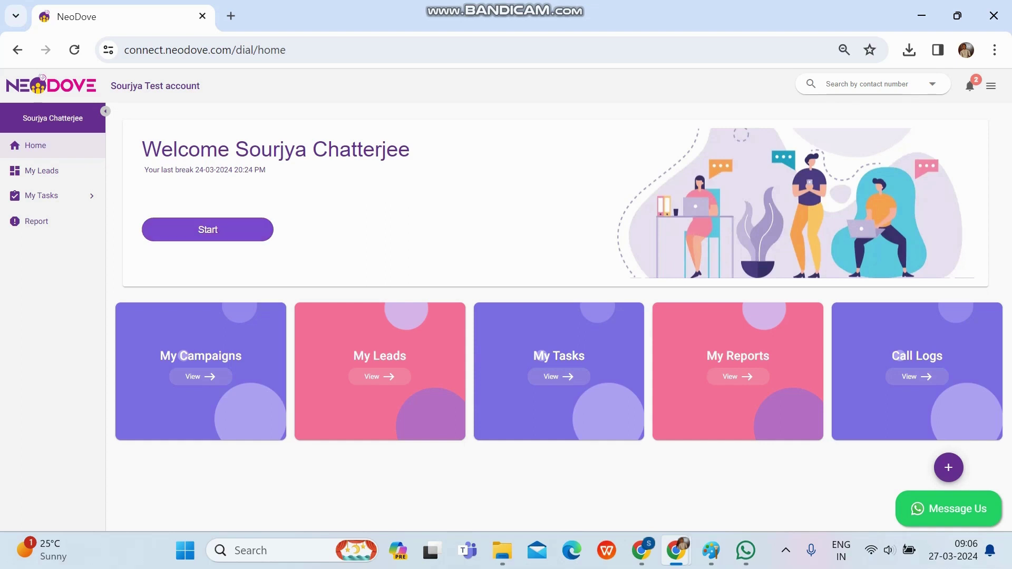
Step: Start the calling session and review the first lead's contact history for the Testing campaign
left_click(208, 230)
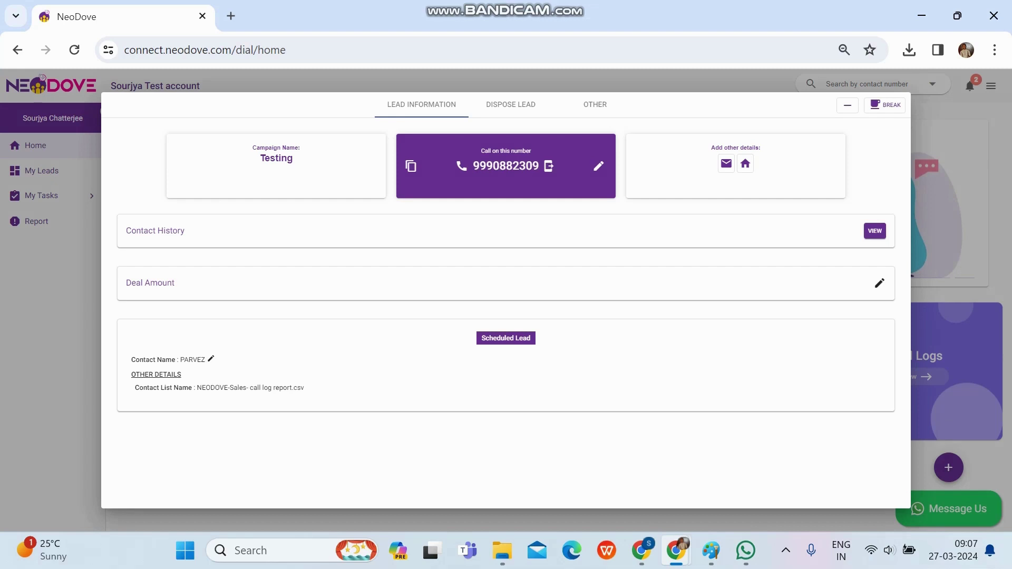
left_click(875, 231)
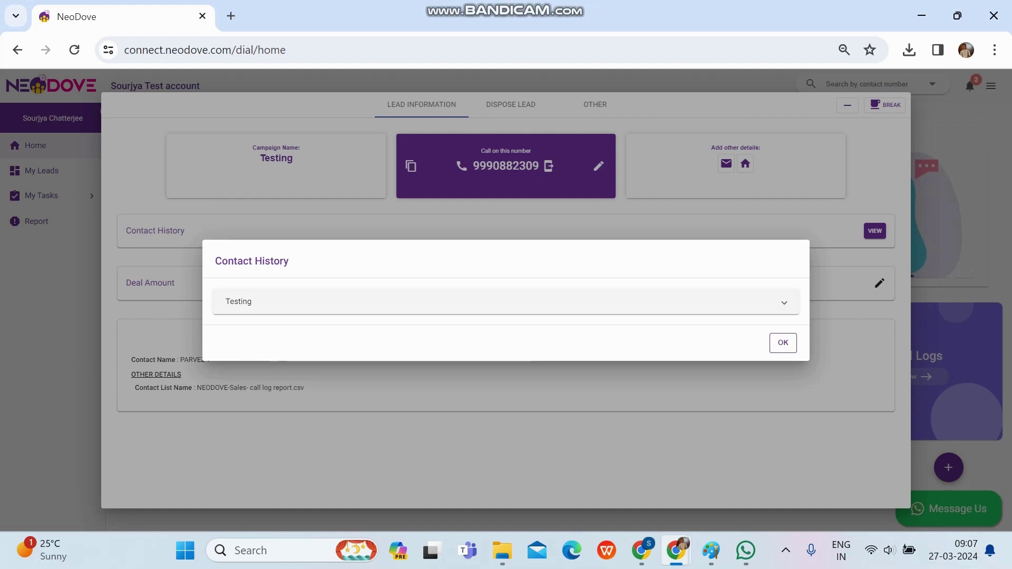
left_click(506, 301)
scroll(506, 303, "down", 1)
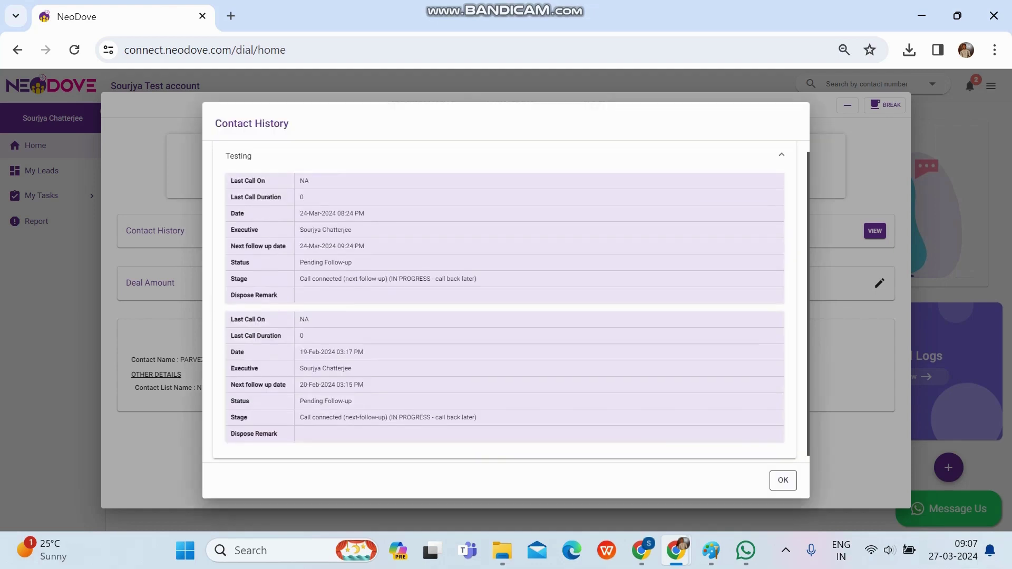
scroll(504, 303, "up", 1)
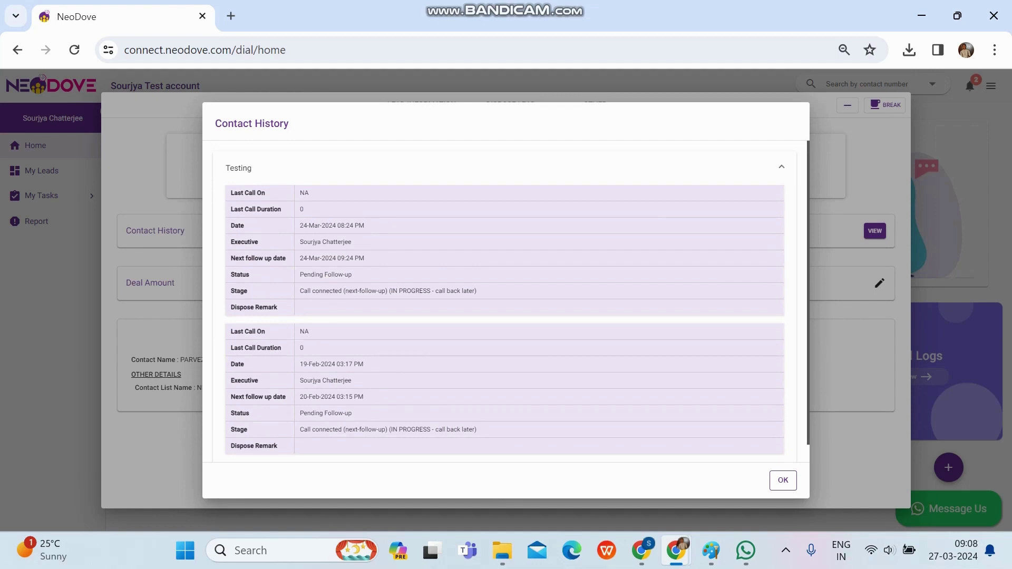
scroll(511, 302, "down", 1)
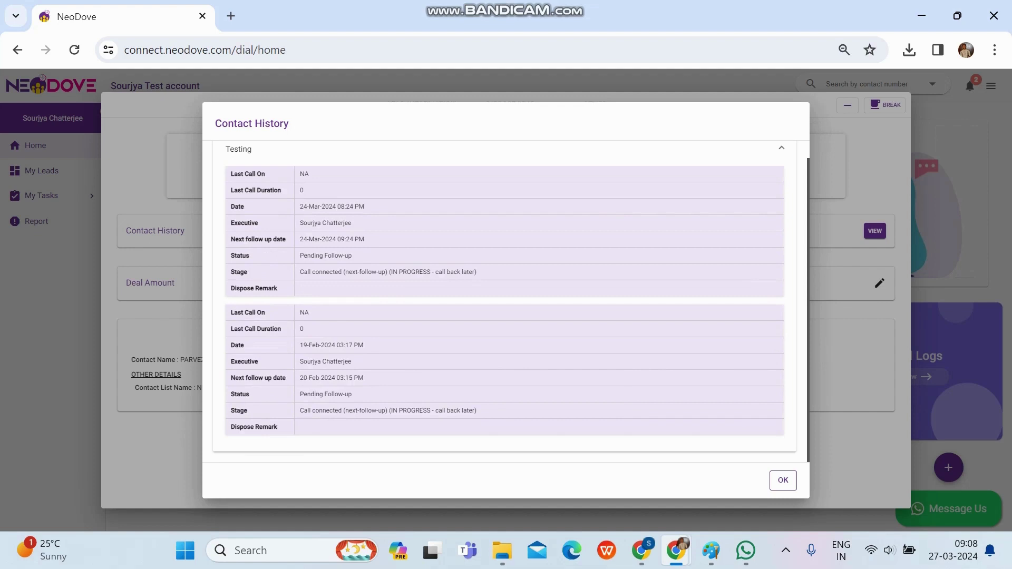
left_click(783, 480)
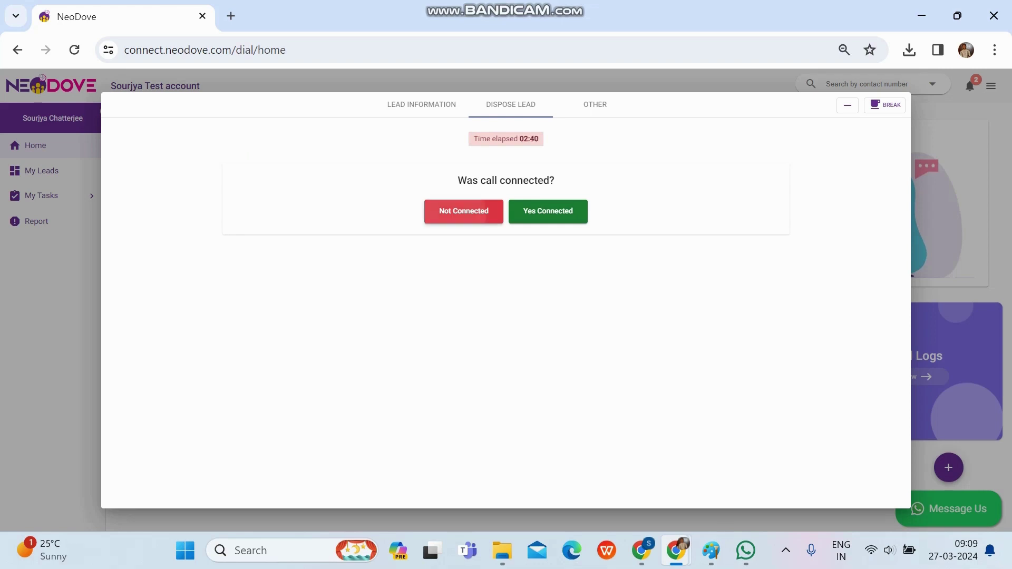
Step: Mark the first lead's call as not connected with the reason Did not pick
left_click(464, 212)
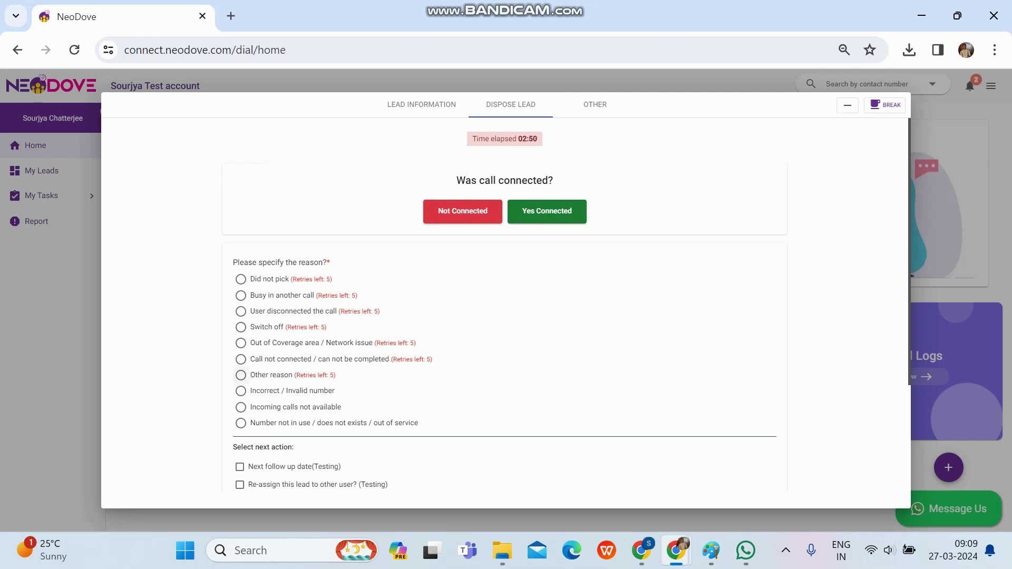
left_click(241, 374)
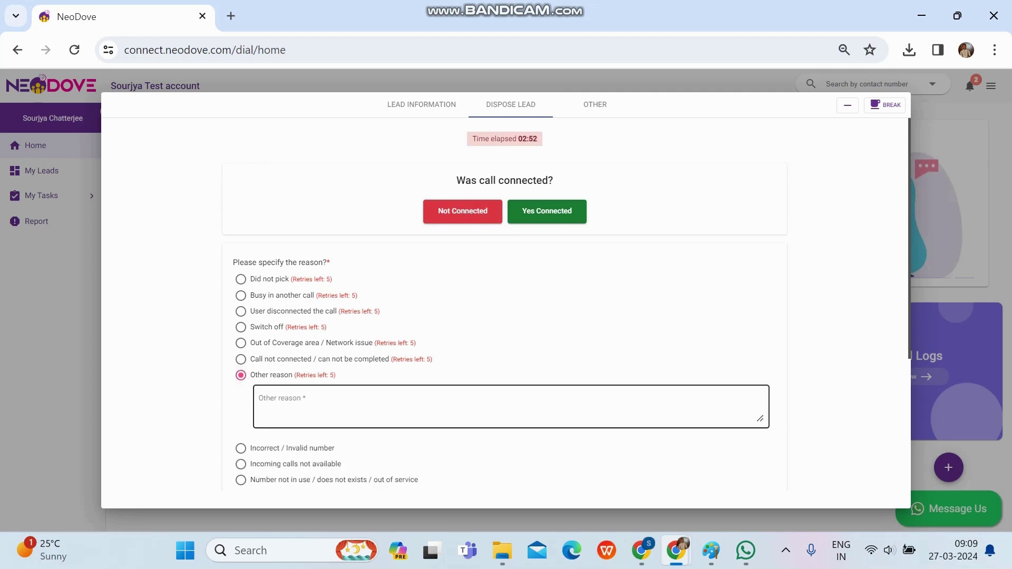
key("Return")
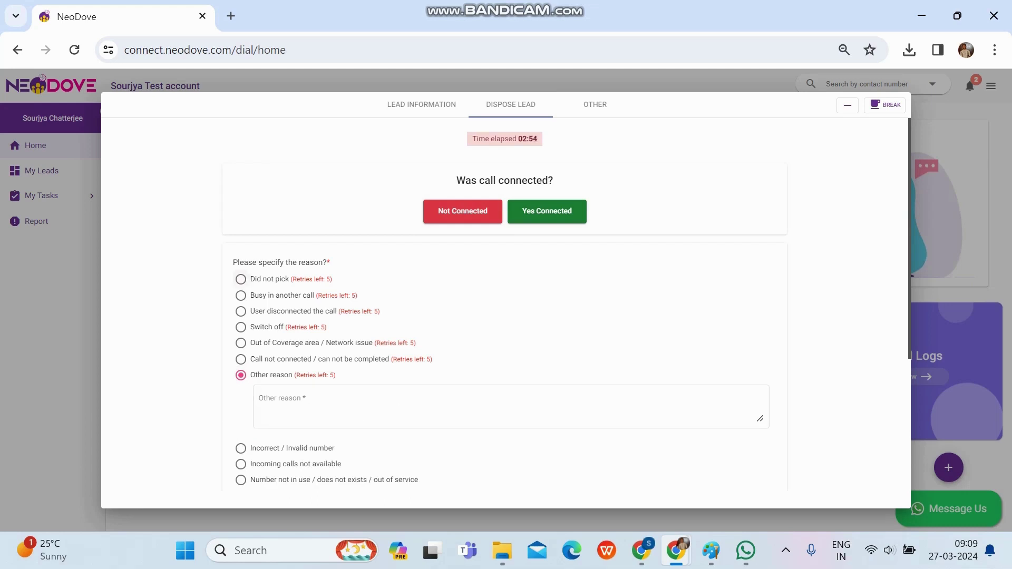
left_click(241, 279)
scroll(504, 305, "down", 3)
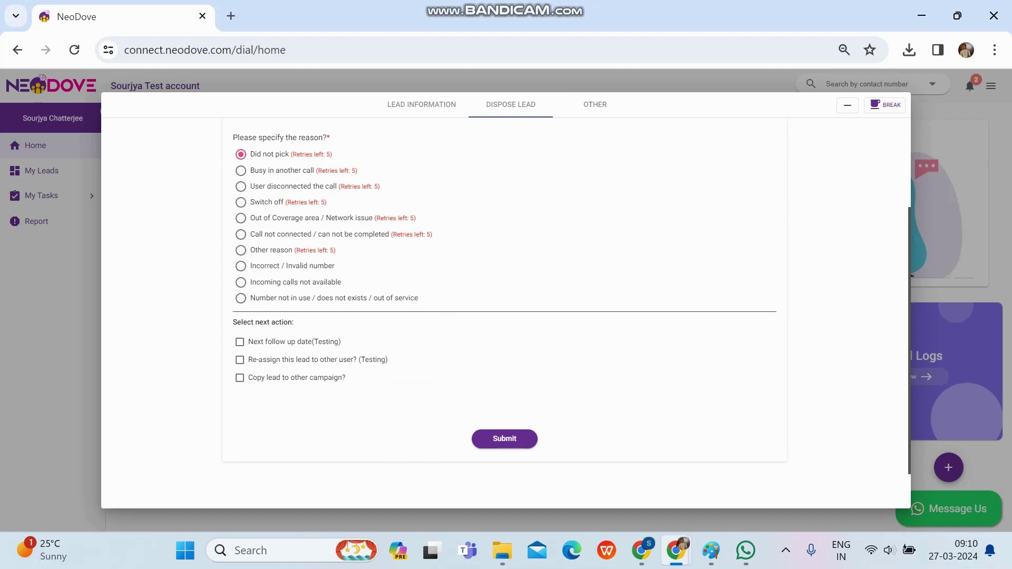
Step: Schedule the lead's next follow-up for 3/28/2024 at 09:10 AM and submit the disposition
left_click(240, 342)
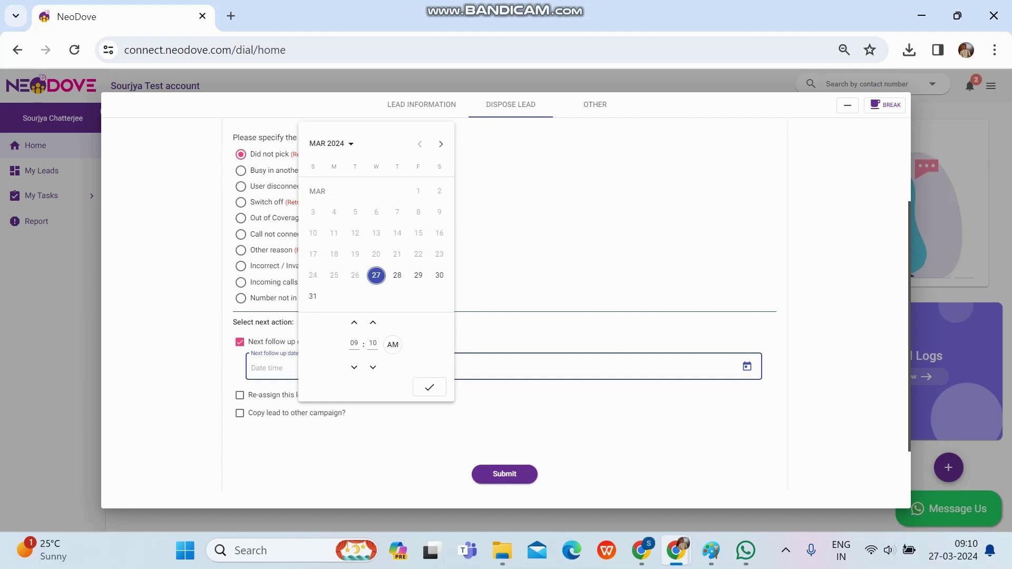
left_click(397, 275)
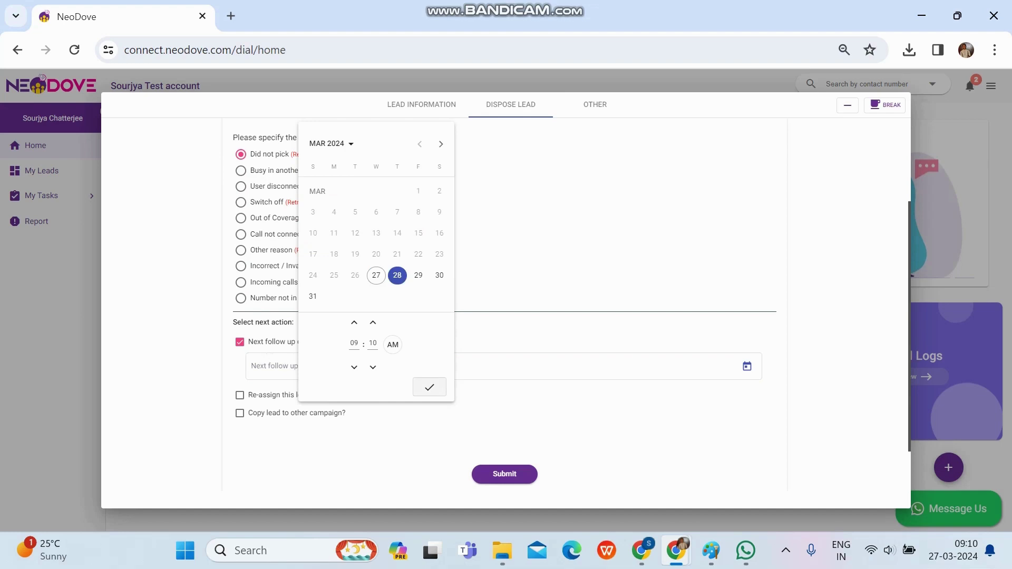
left_click(430, 387)
scroll(506, 306, "down", 1)
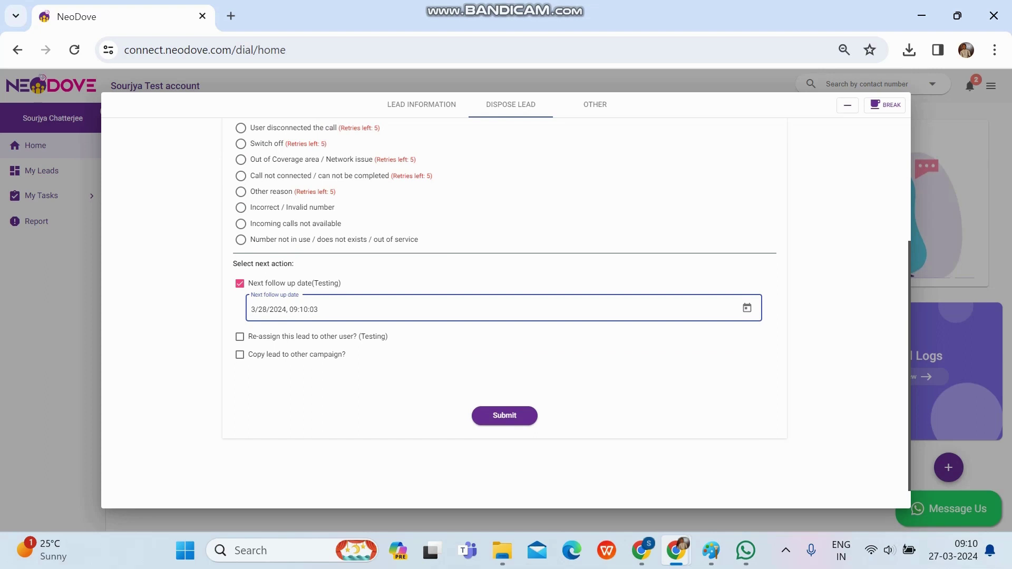
left_click(239, 336)
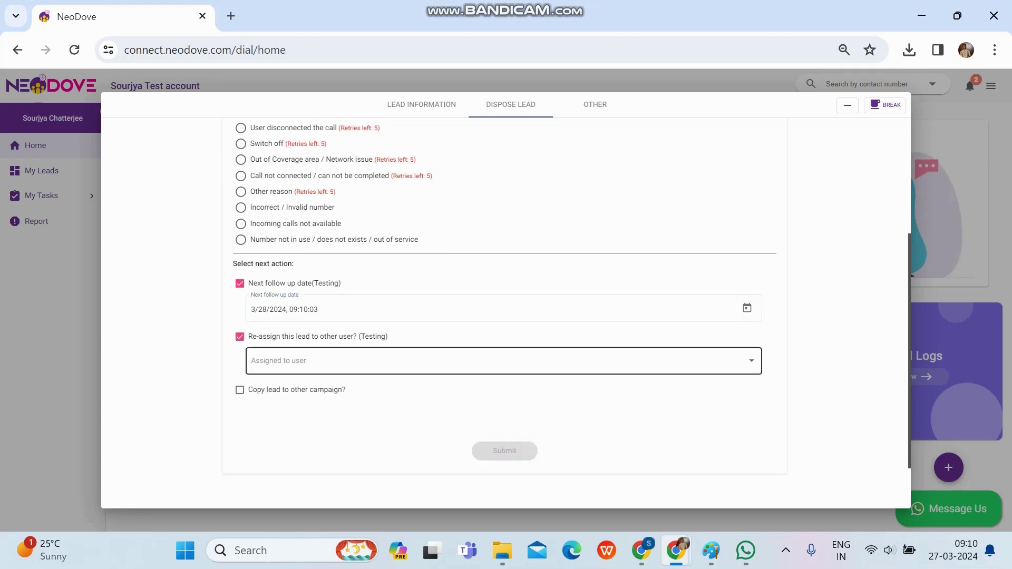
left_click(240, 336)
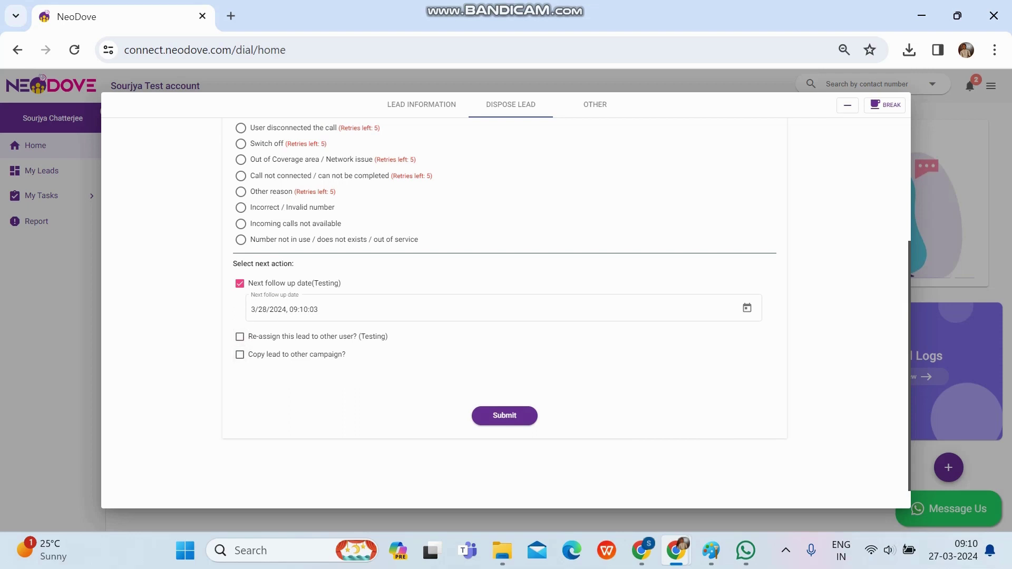
key("Return")
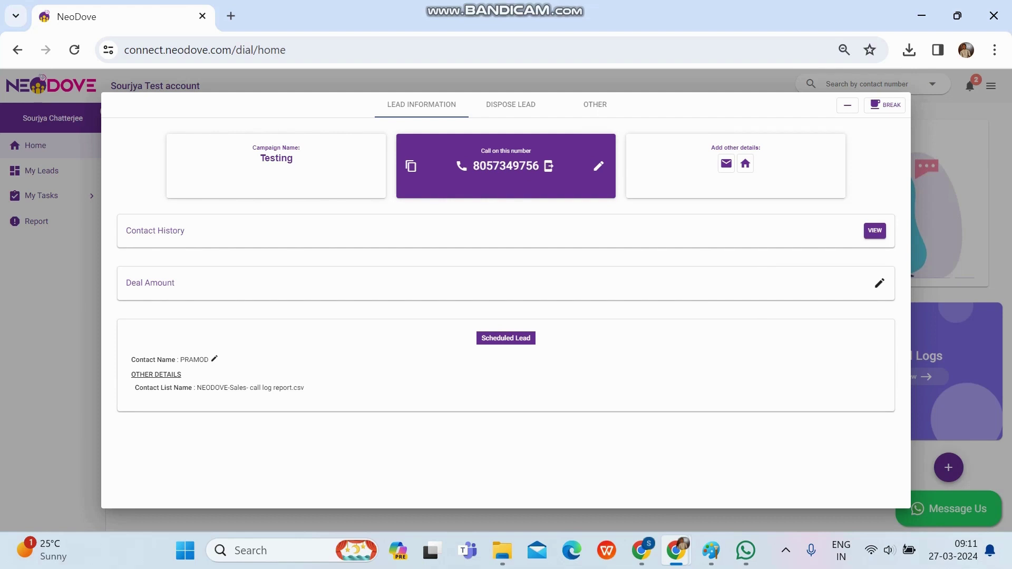
Step: Mark the second lead's call as connected and review the address, name, shop name and profession questions
left_click(511, 105)
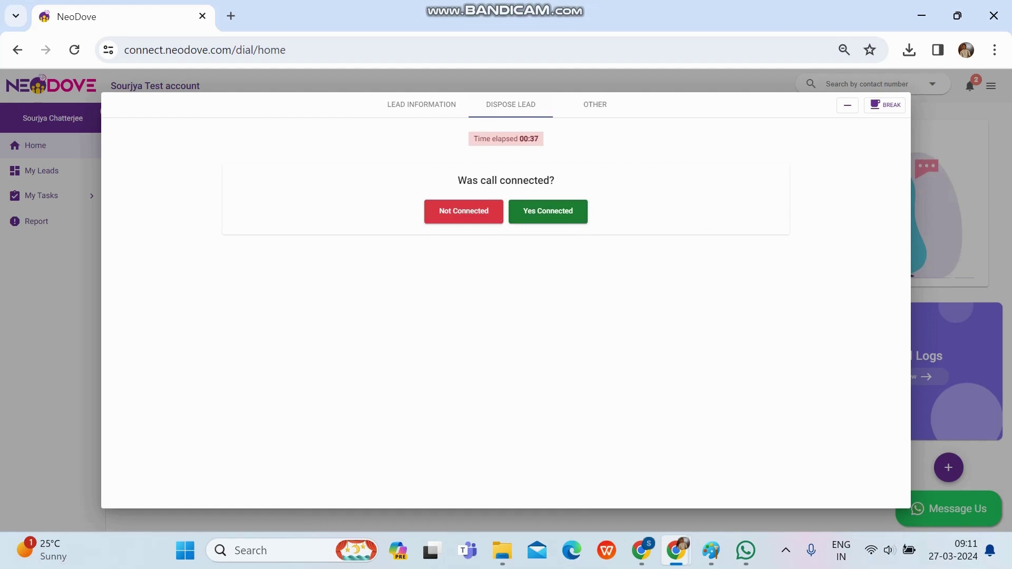
left_click(548, 211)
scroll(505, 334, "down", 2)
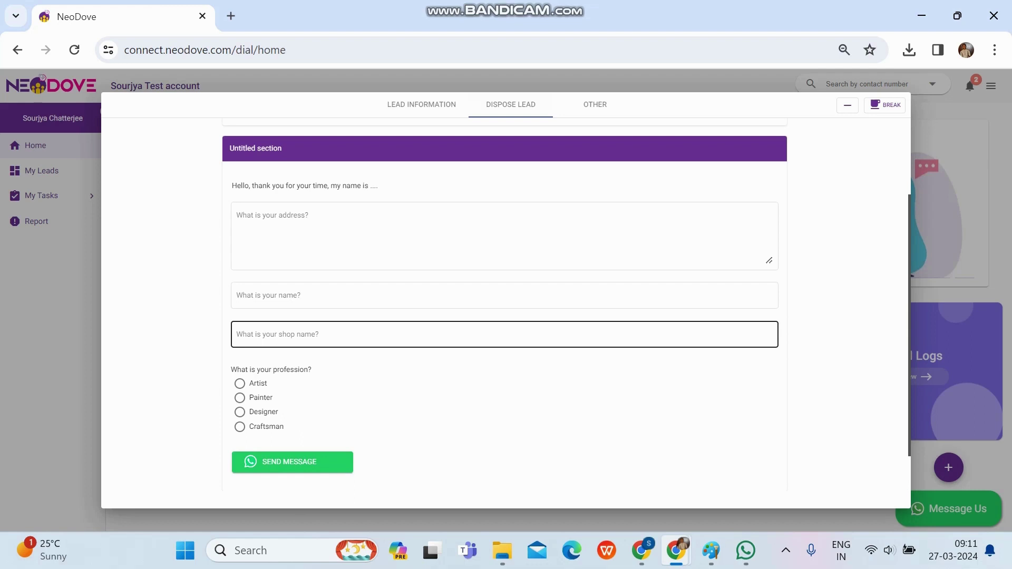
key("shift+Tab")
key("shift+Tab")
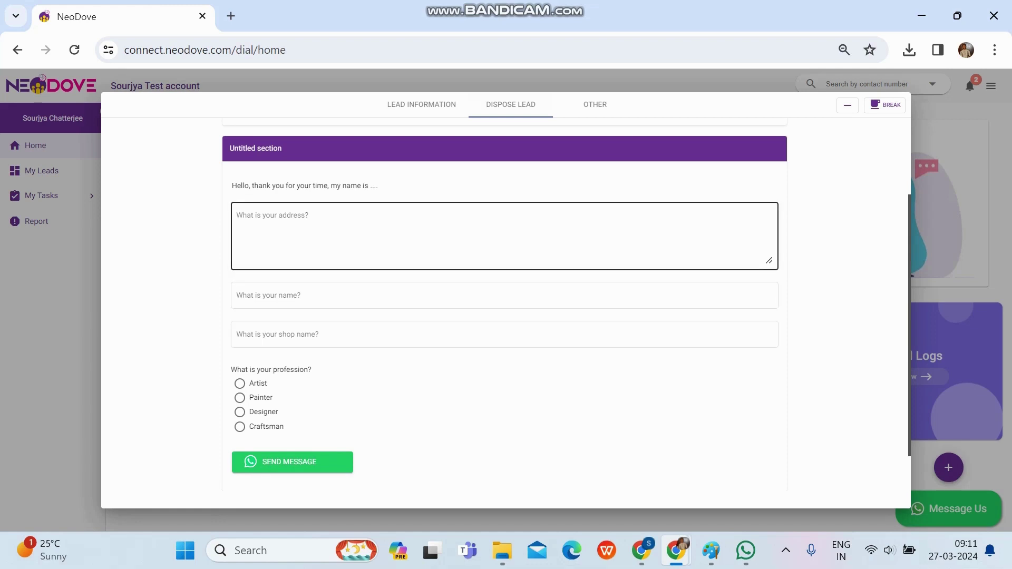
key("Tab")
key("Tab")
key("Tab")
key("Tab")
key("Tab")
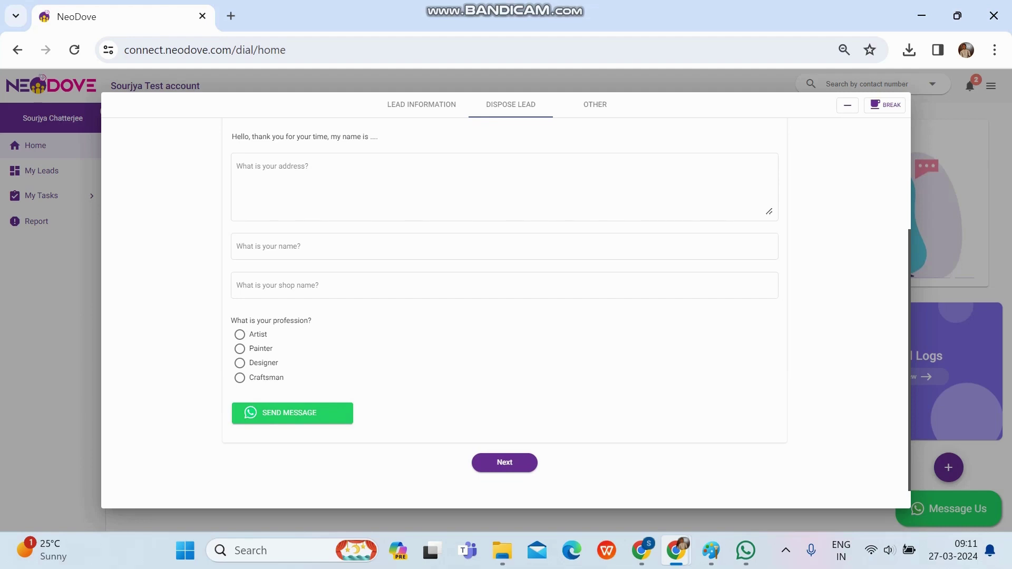
Step: Preview the message template for the lead without sending it, and continue past the questionnaire to the stage form
left_click(292, 413)
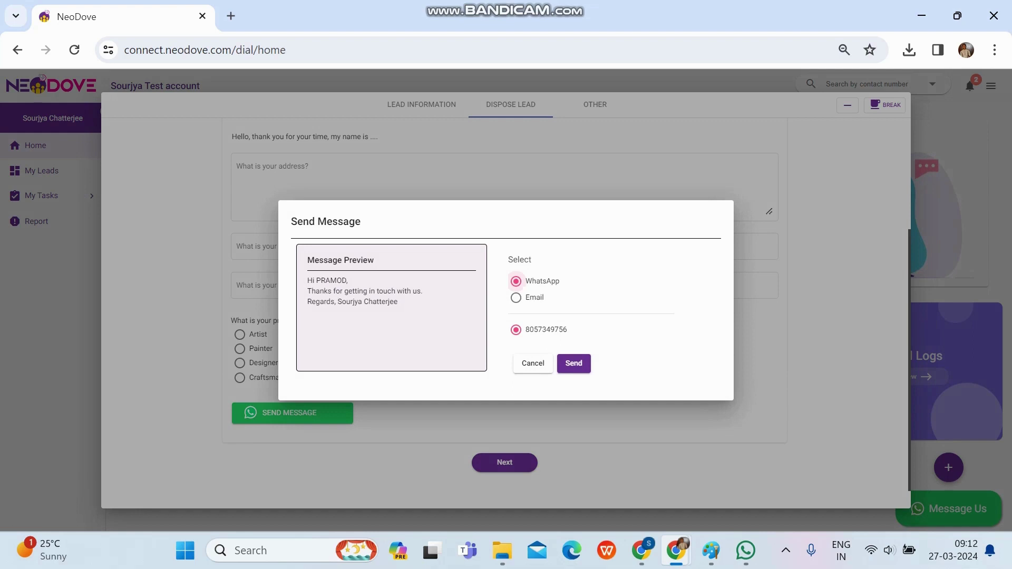
left_click(533, 364)
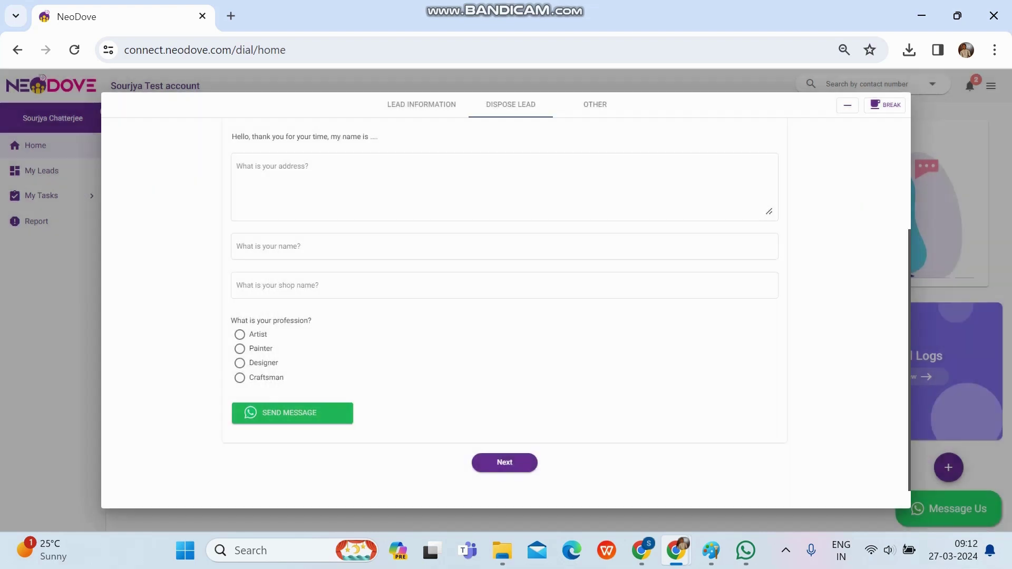
left_click(504, 246)
left_click(504, 462)
scroll(505, 310, "up", 1)
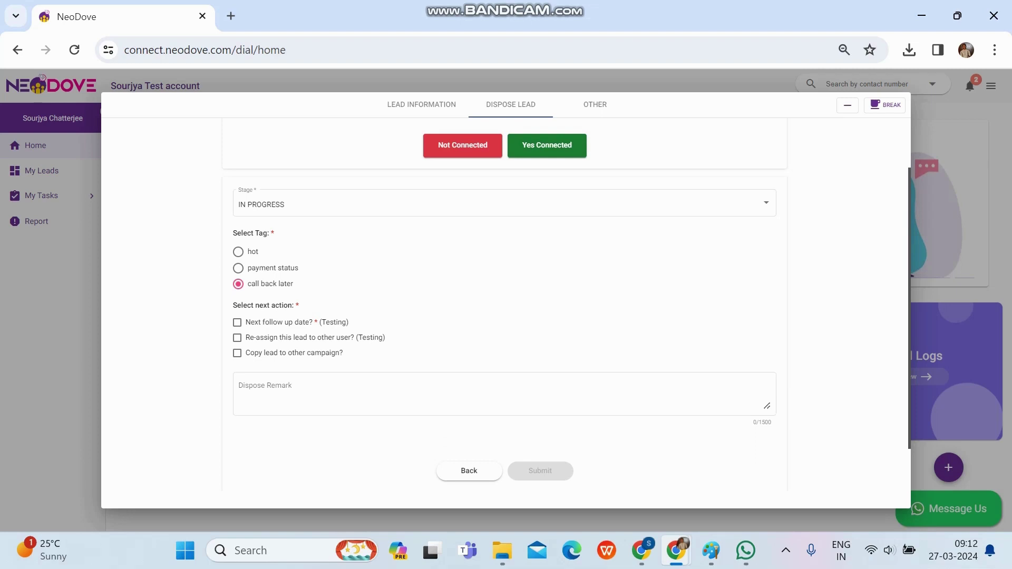
Step: Set the lead's stage to IN PROGRESS with the tag call back later
left_click(504, 204)
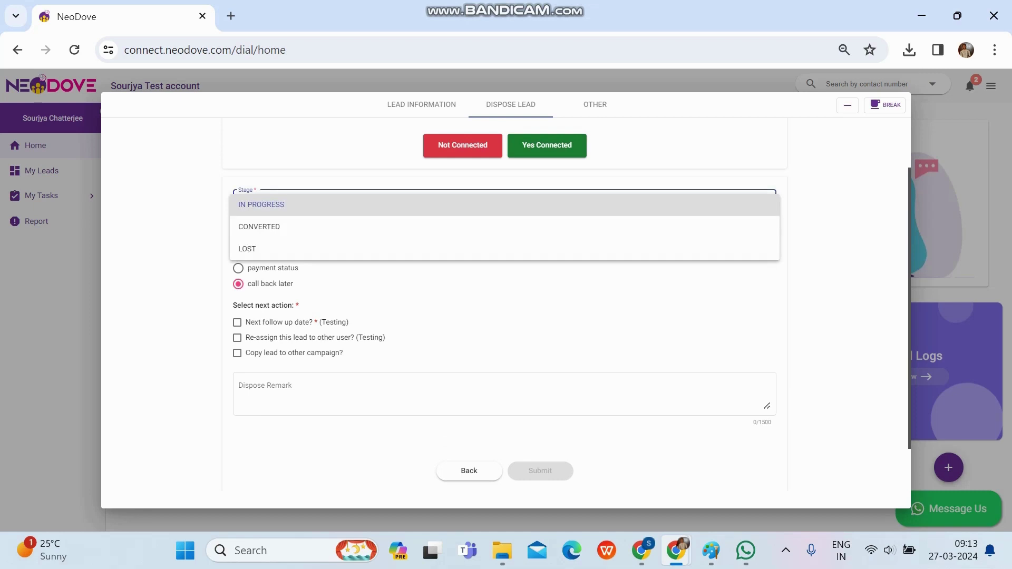
left_click(308, 205)
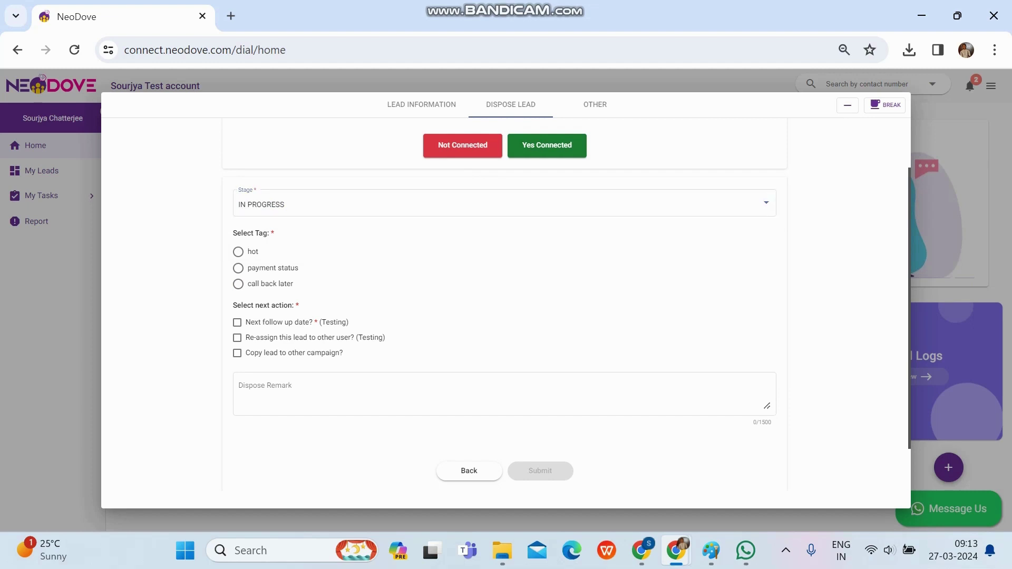
left_click(238, 283)
Step: Schedule the connected lead's next follow-up for 3/28/2024 at 09:13 AM
left_click(237, 322)
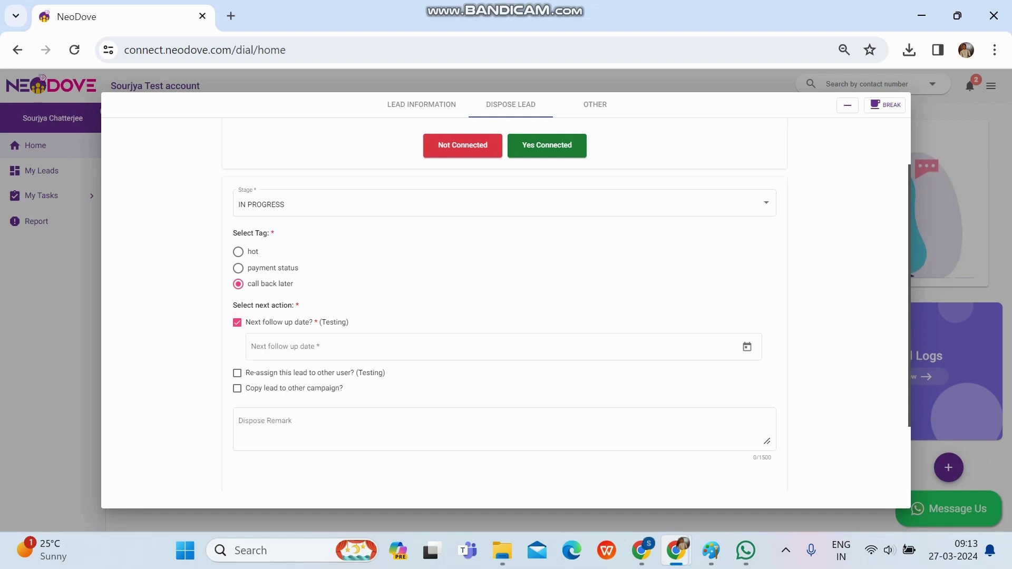
left_click(377, 346)
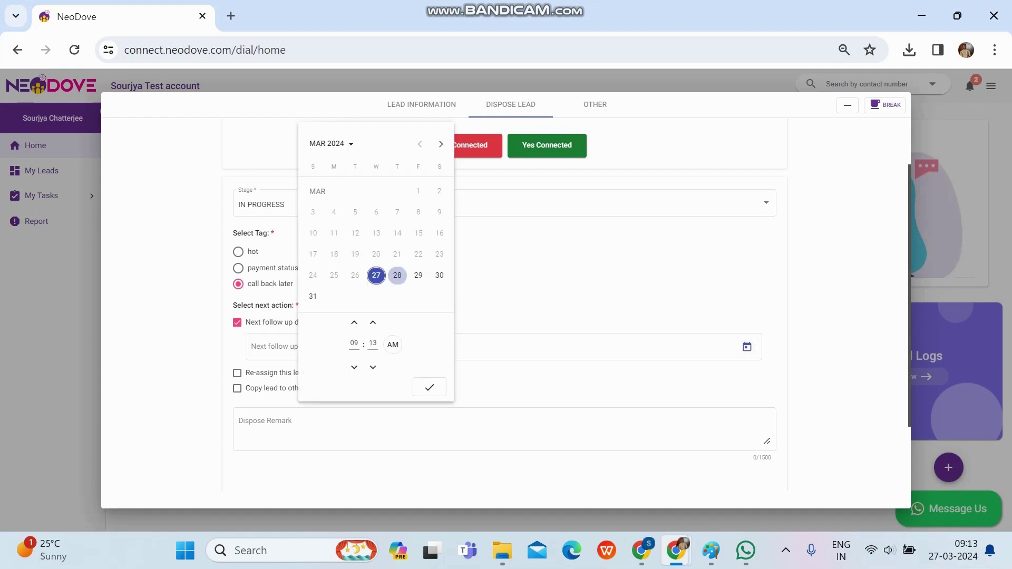
left_click(397, 275)
left_click(429, 388)
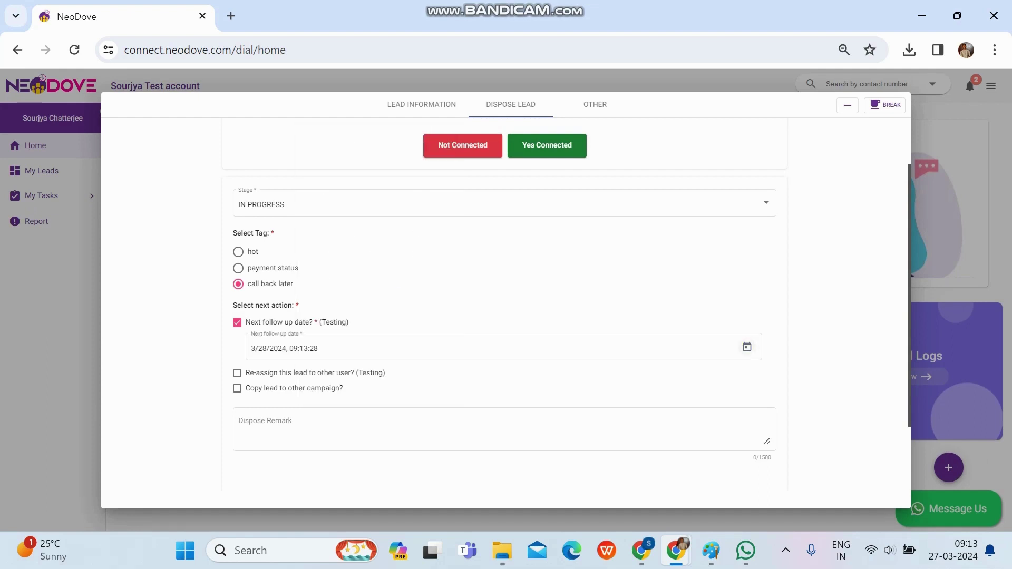
Step: Enter the dispose remark "Call back." and submit the connected lead's disposition
scroll(747, 317, "down", 1)
scroll(569, 303, "down", 1)
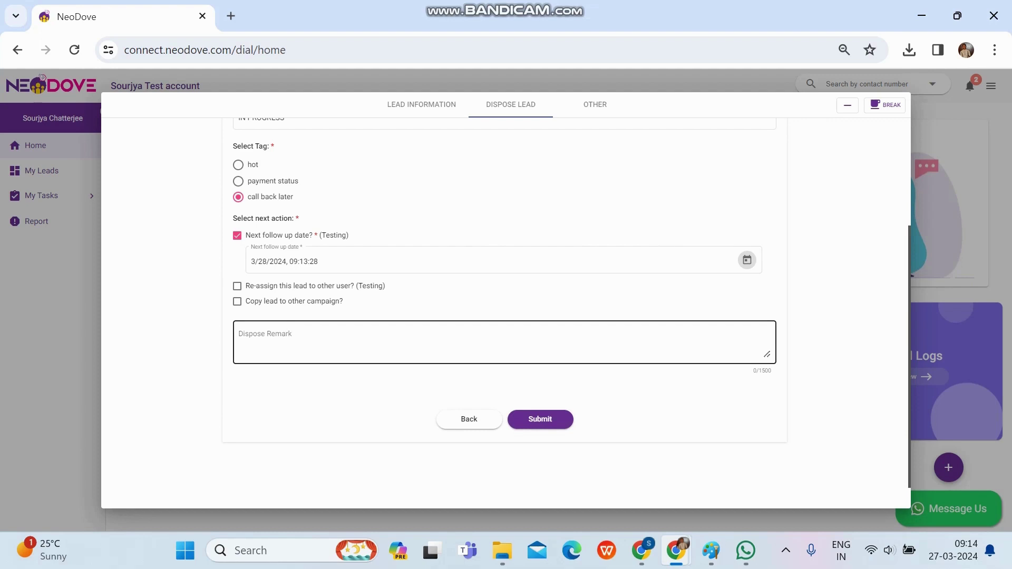
left_click(239, 336)
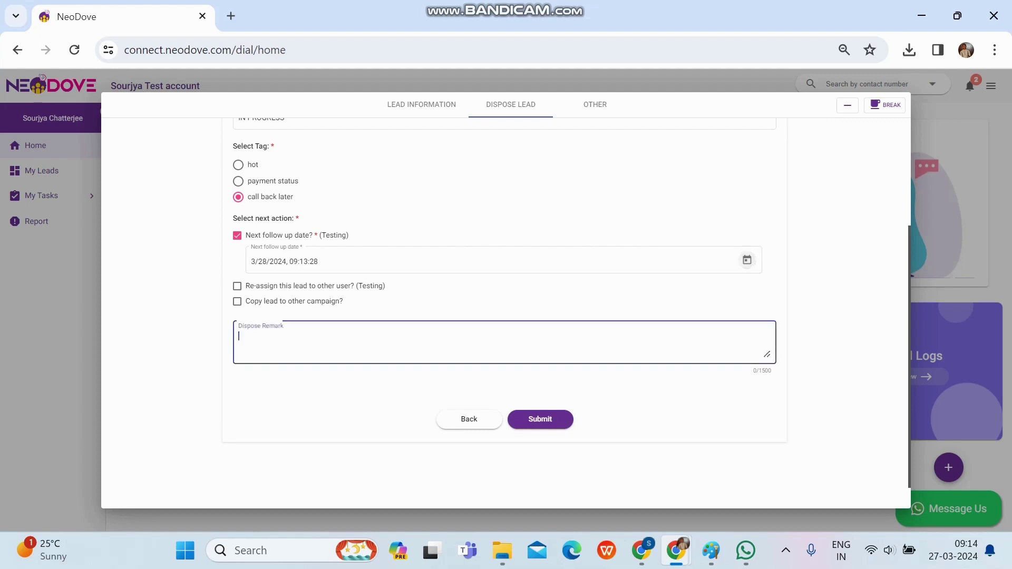
type("Call back.")
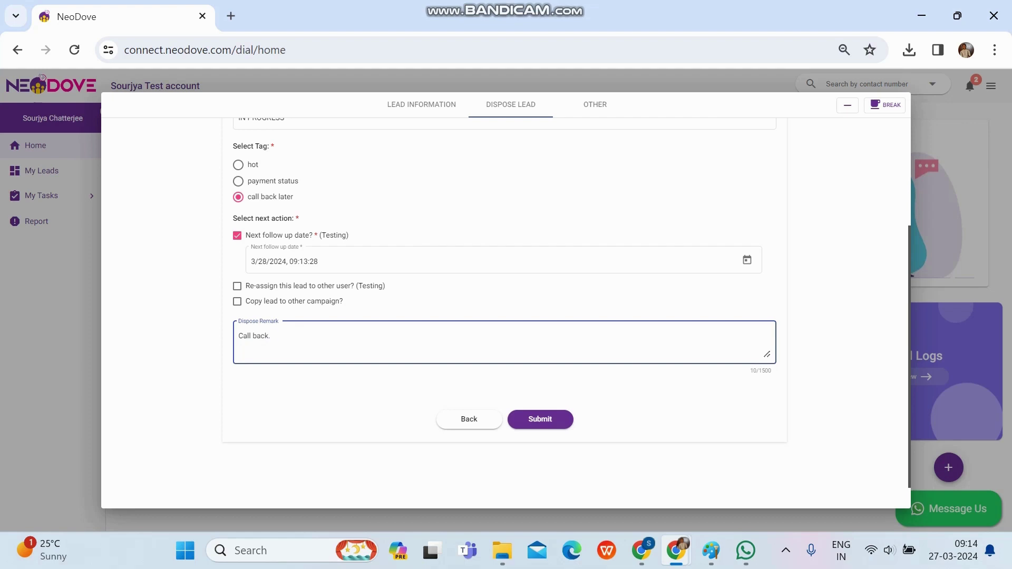
left_click(540, 419)
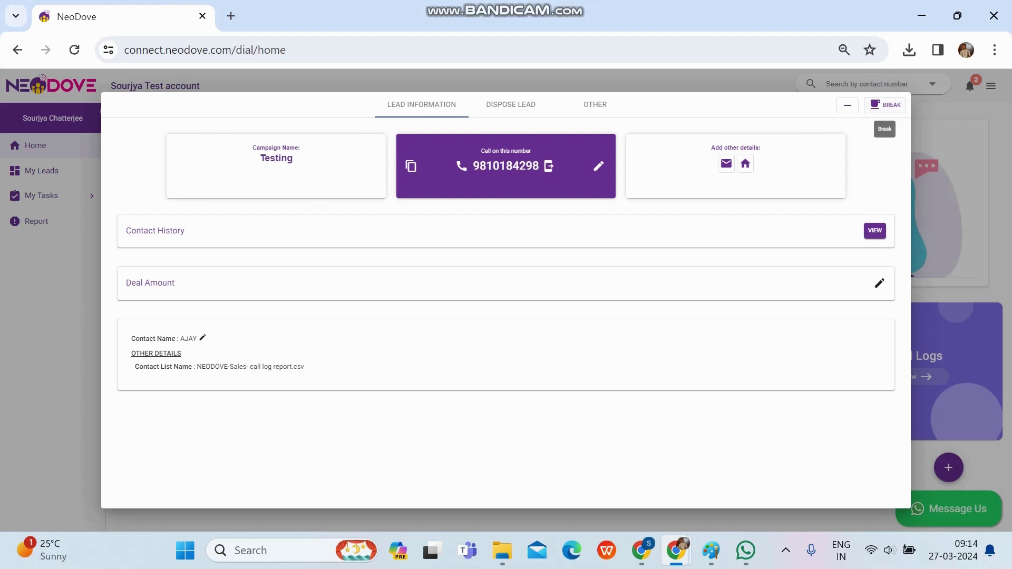
Step: Request a Tea/Snacks break from the lead's screen
left_click(886, 105)
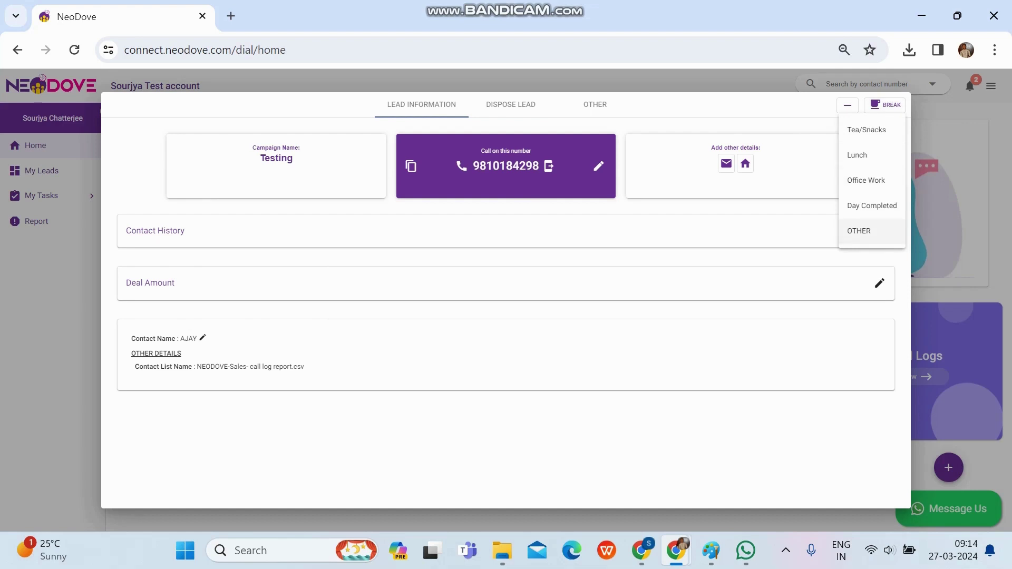
left_click(866, 129)
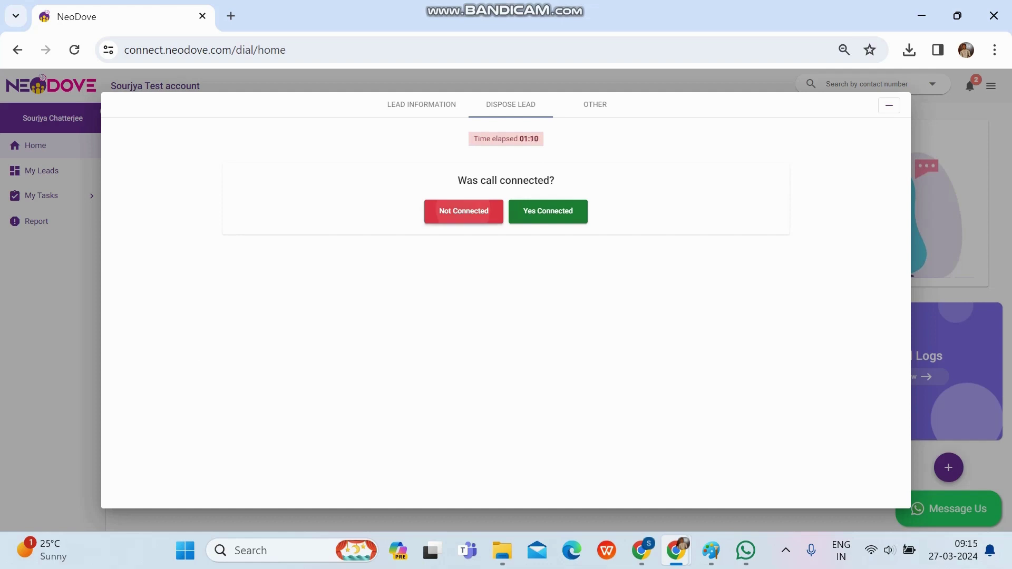
Step: Mark the lead's call as not connected with the reason Did not pick
left_click(464, 211)
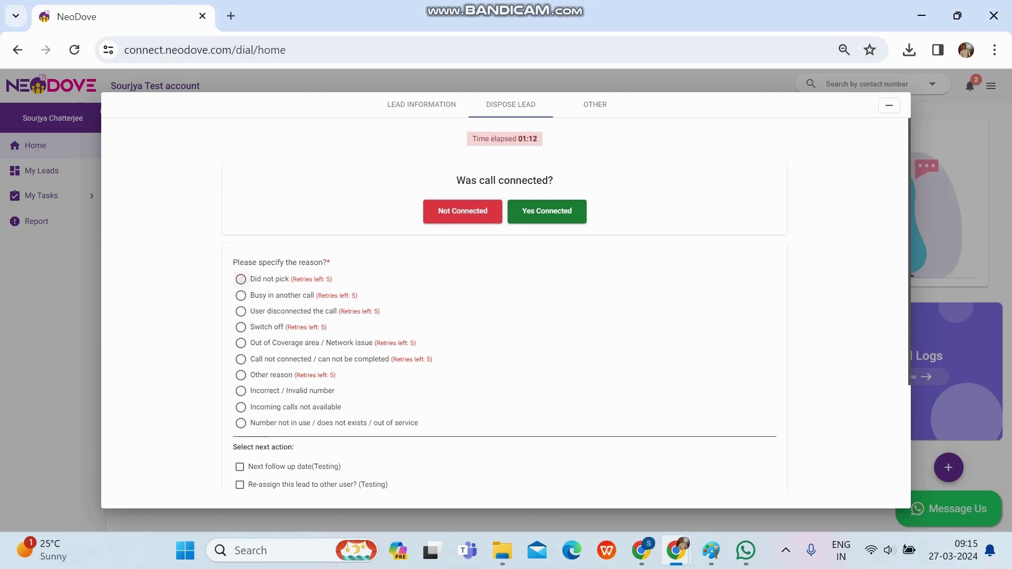
left_click(240, 279)
Step: Schedule the unconnected lead's next follow-up for 3/28/2024 at 09:15 AM and submit the disposition
scroll(240, 279, "down", 3)
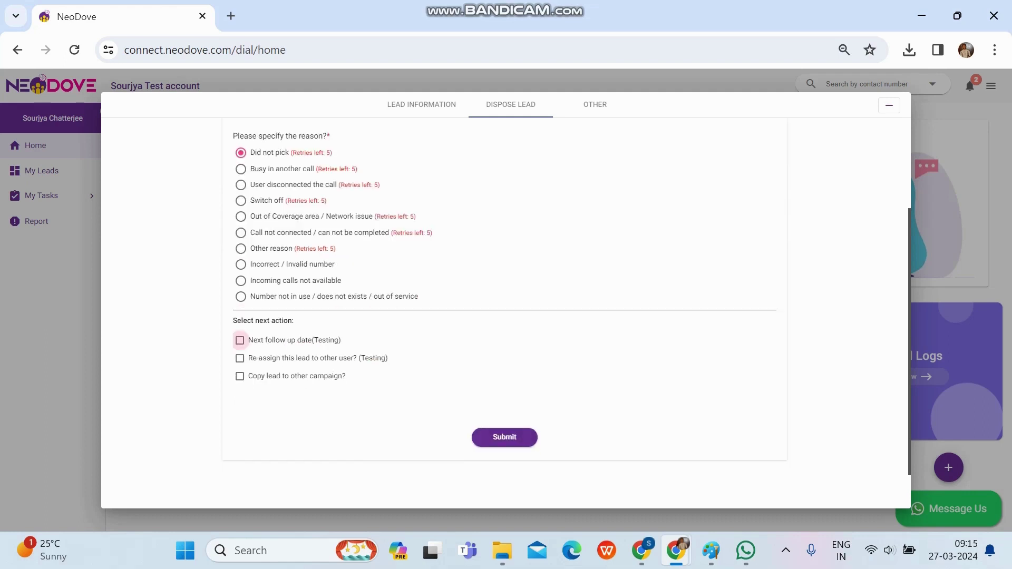
left_click(240, 340)
left_click(274, 367)
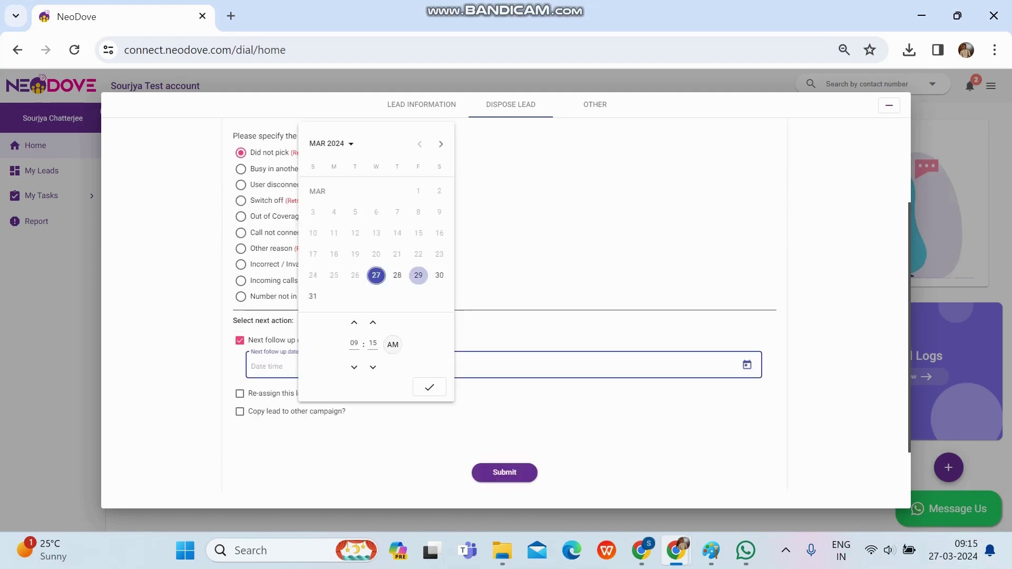
left_click(397, 276)
left_click(430, 387)
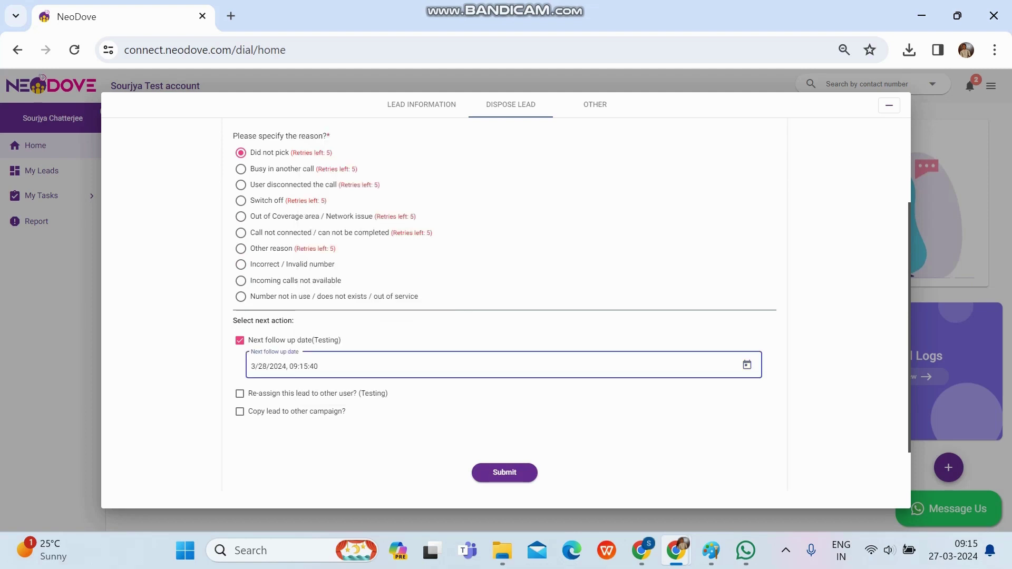
left_click(505, 473)
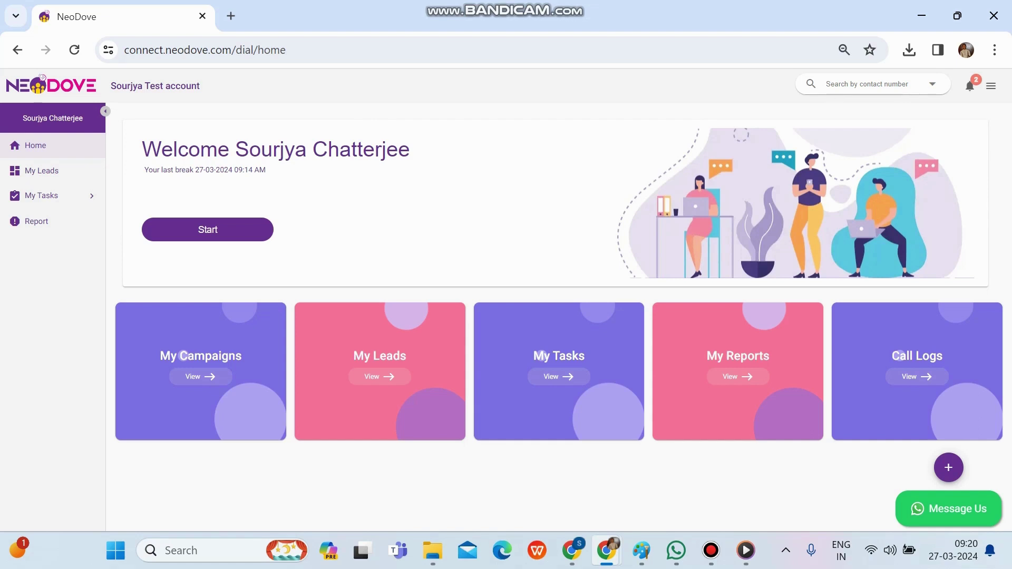
Step: Review the lead breakdown of each campaign in the My Campaigns details
left_click(200, 377)
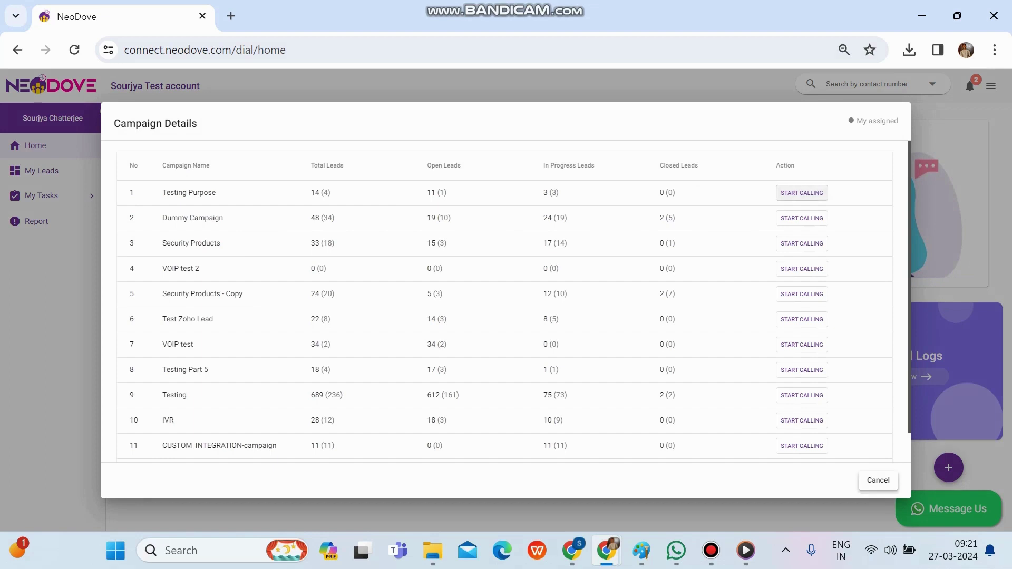
left_click(878, 480)
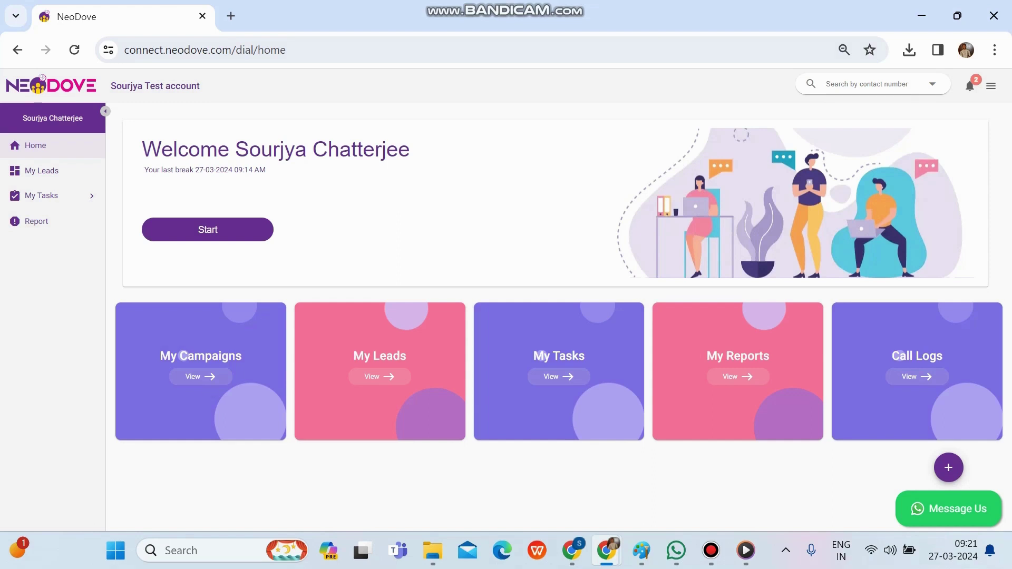
left_click(182, 355)
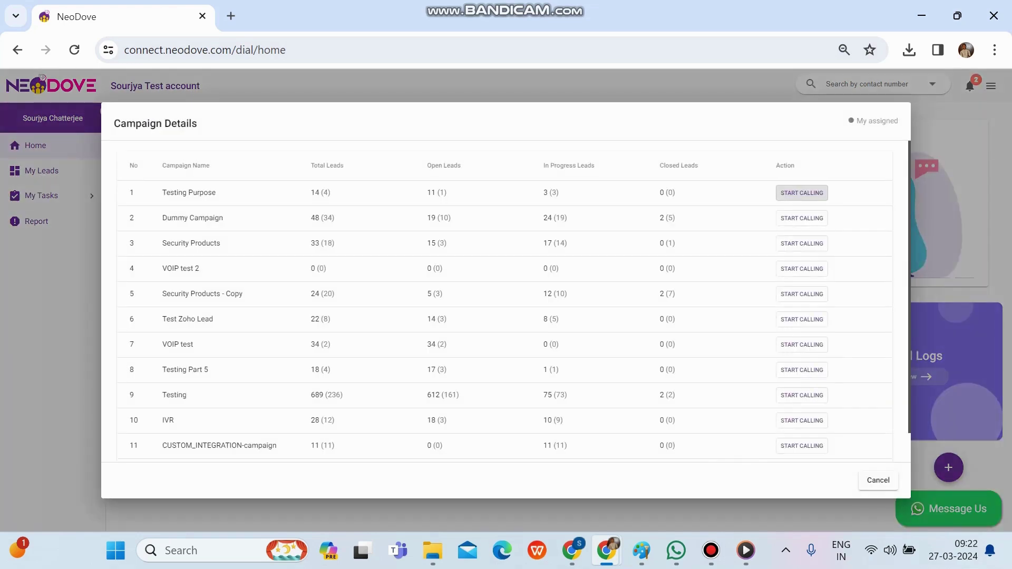
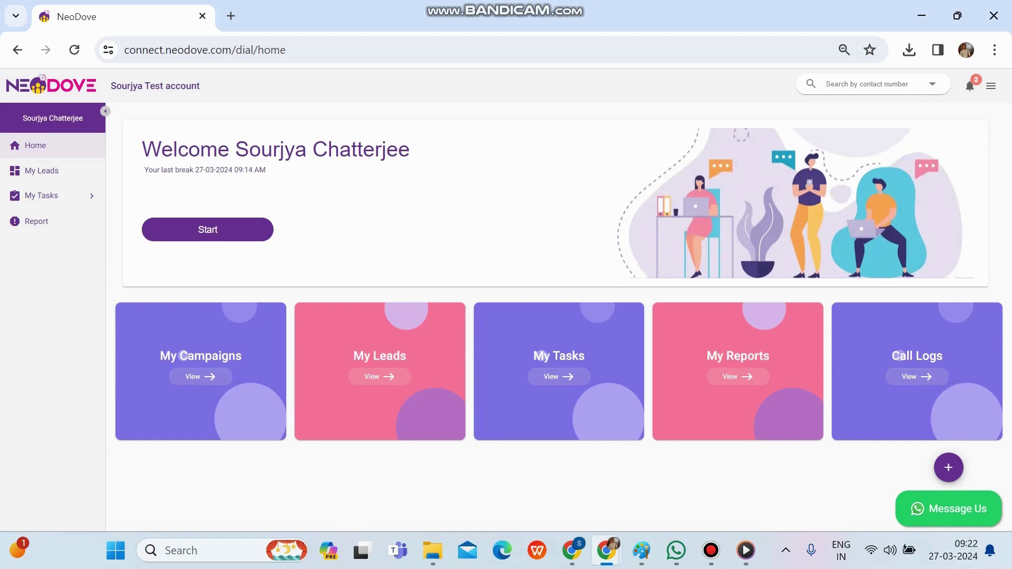
Step: Review the New / Un-attempted Leads and the Follow-up Leads lists in My Leads
left_click(540, 355)
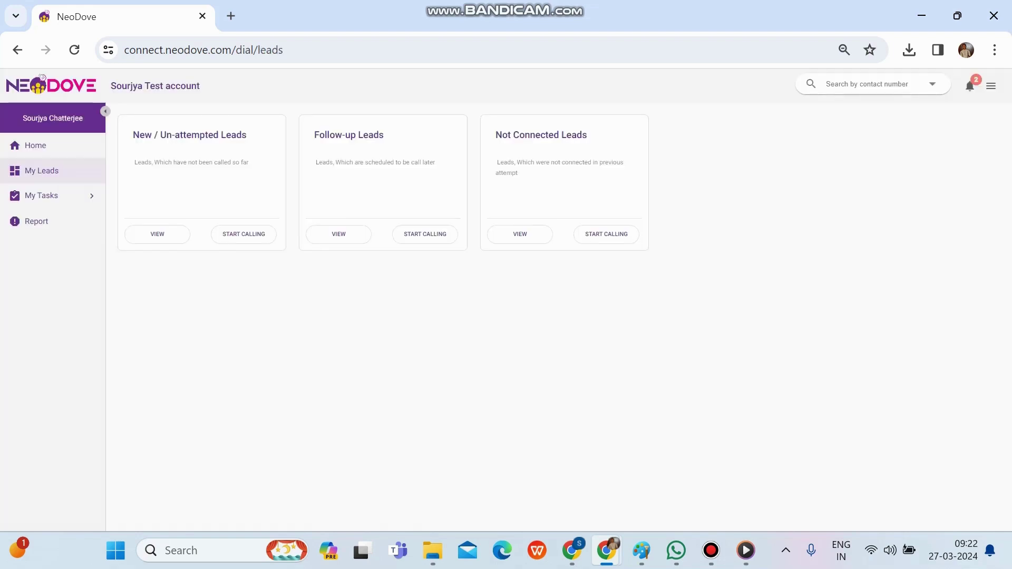
left_click(158, 234)
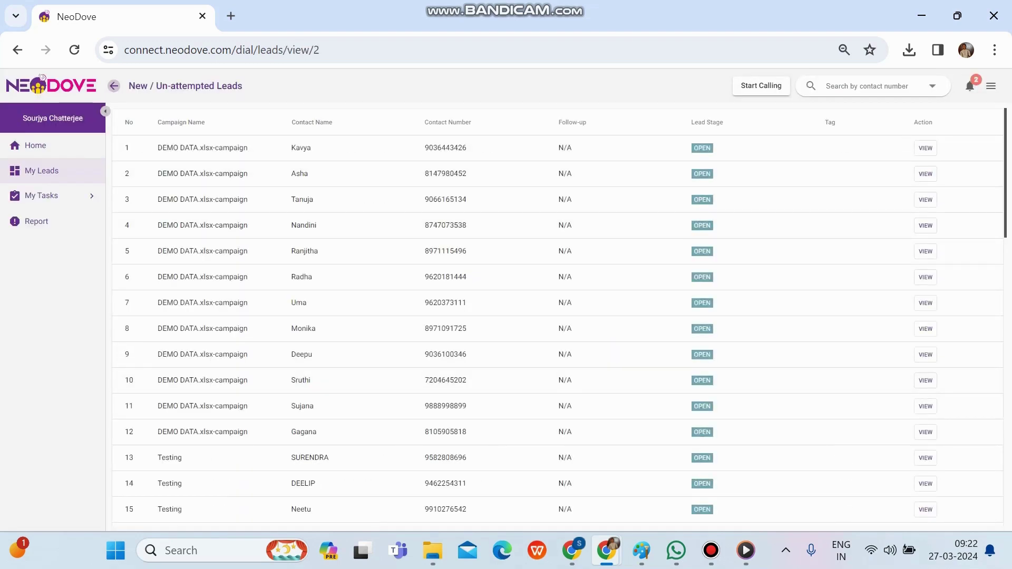
left_click(114, 86)
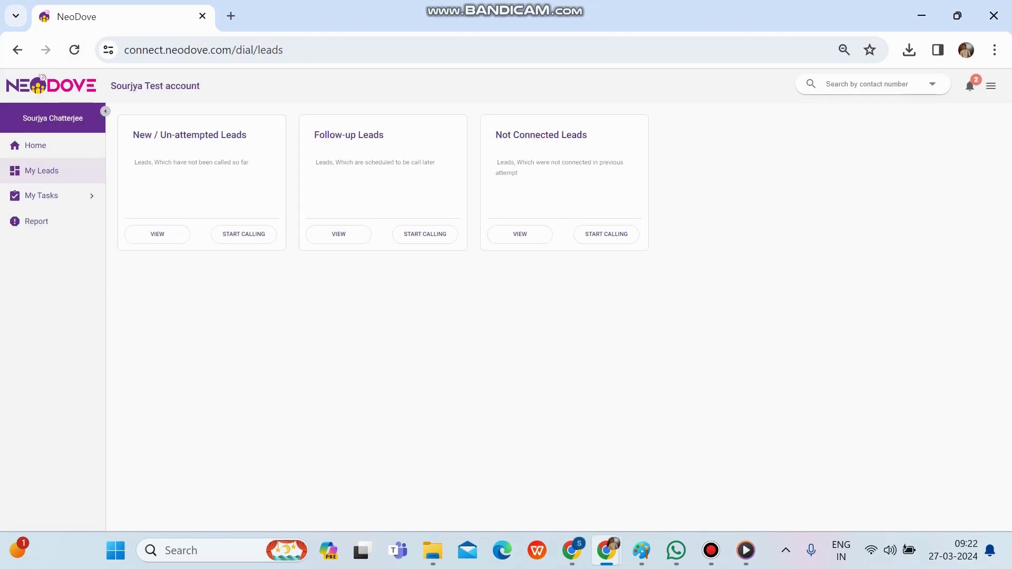
left_click(339, 234)
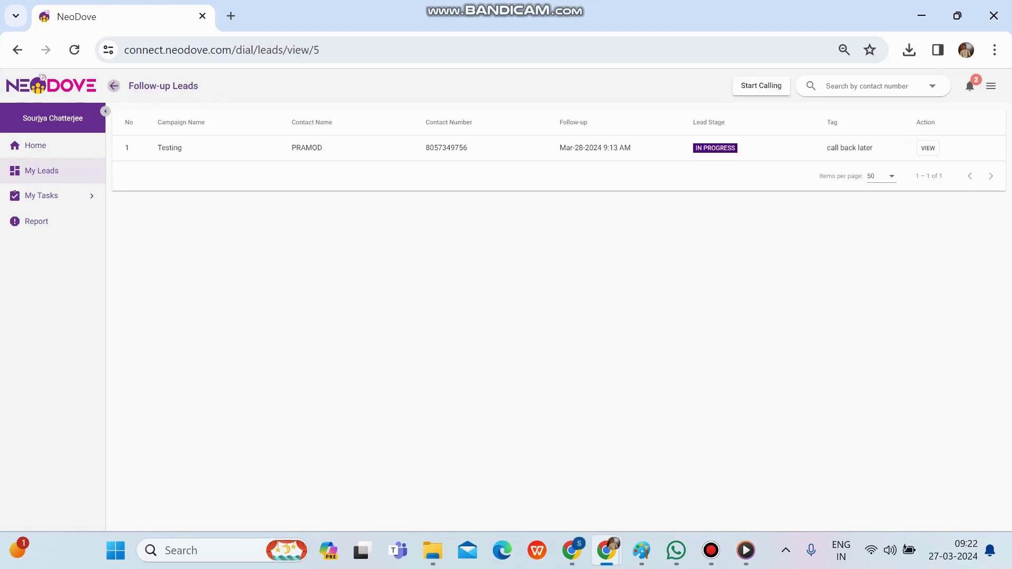
left_click(114, 86)
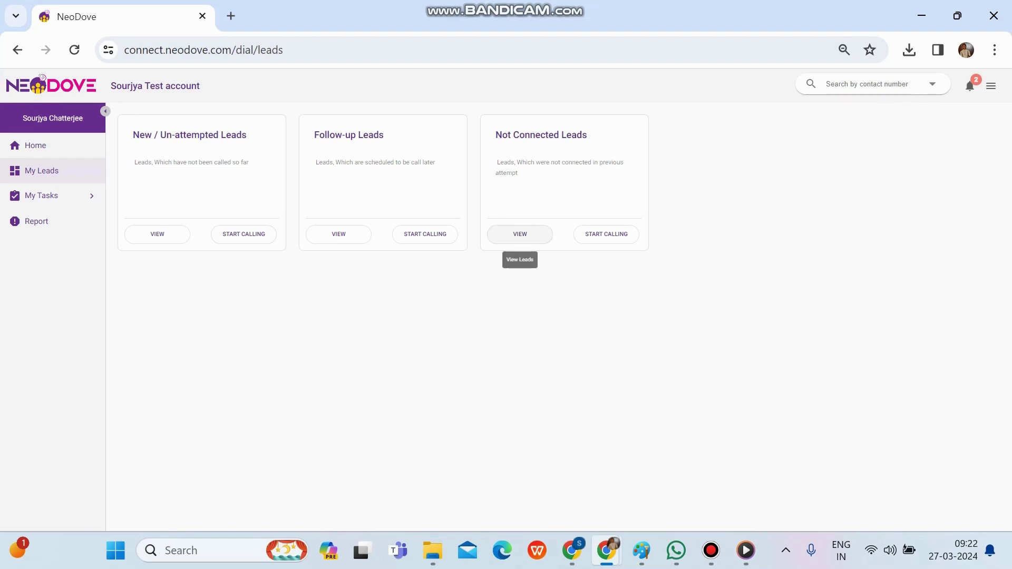
Step: Browse the Not Connected Leads list in My Leads
left_click(522, 238)
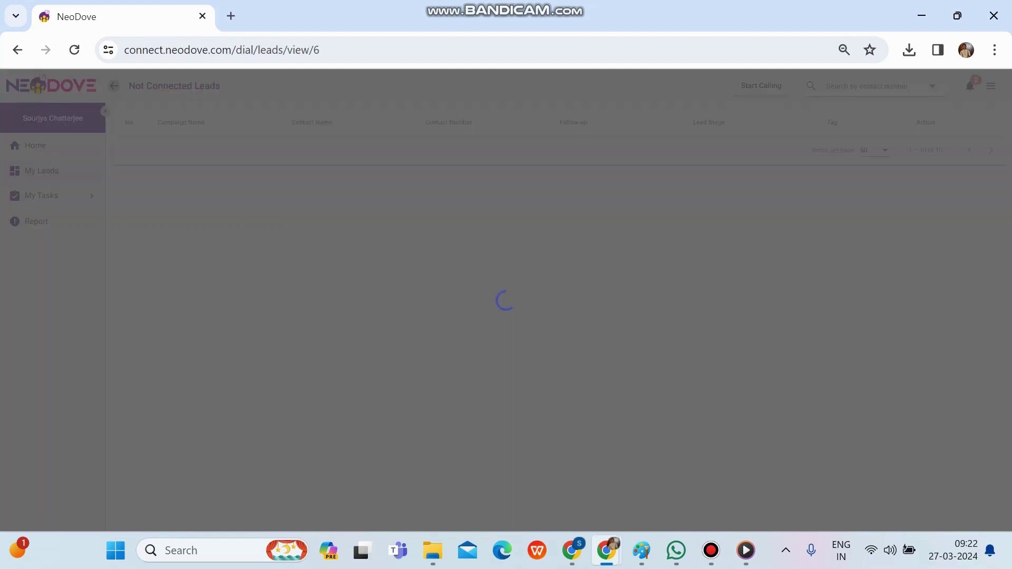
scroll(558, 302, "down", 8)
scroll(557, 237, "up", 8)
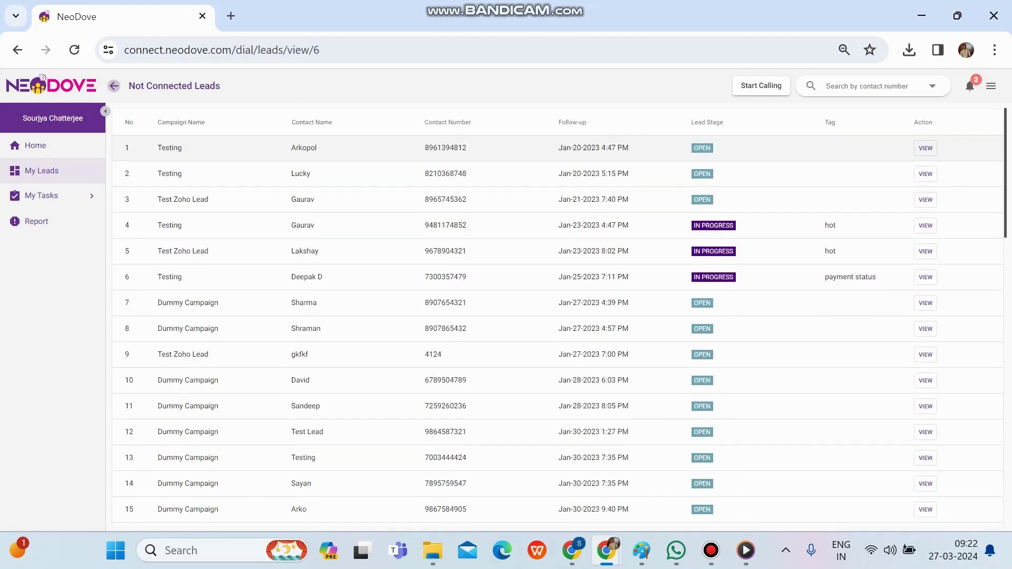
Step: Open the first not connected lead, check its dispose form and other details, and expand its Task Details
left_click(926, 148)
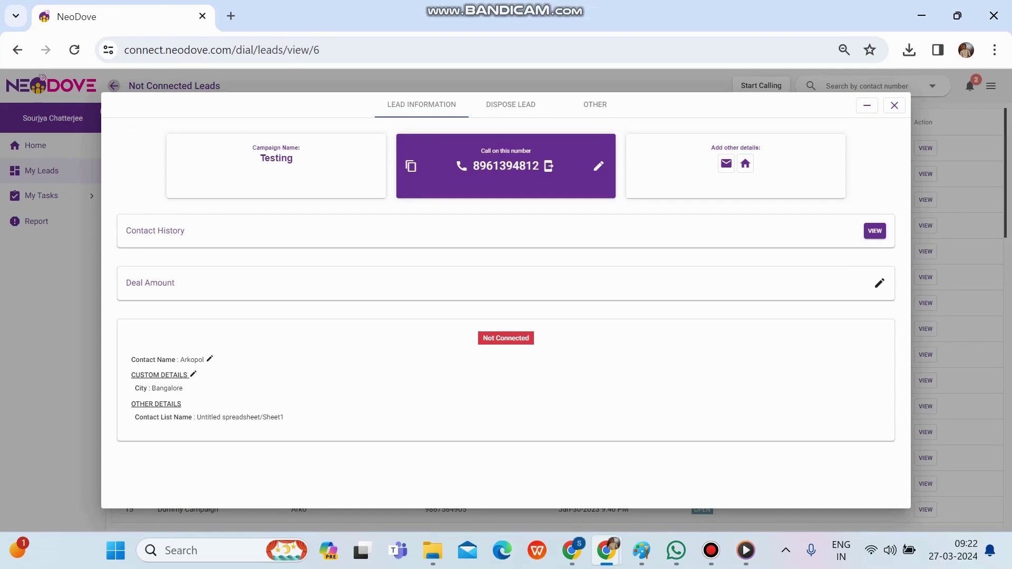
left_click(511, 104)
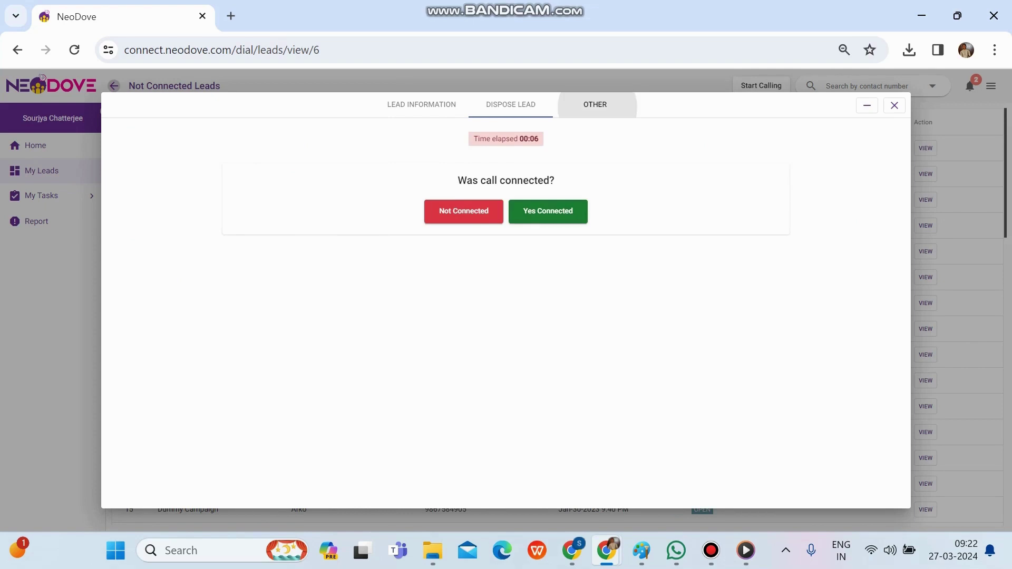
left_click(595, 105)
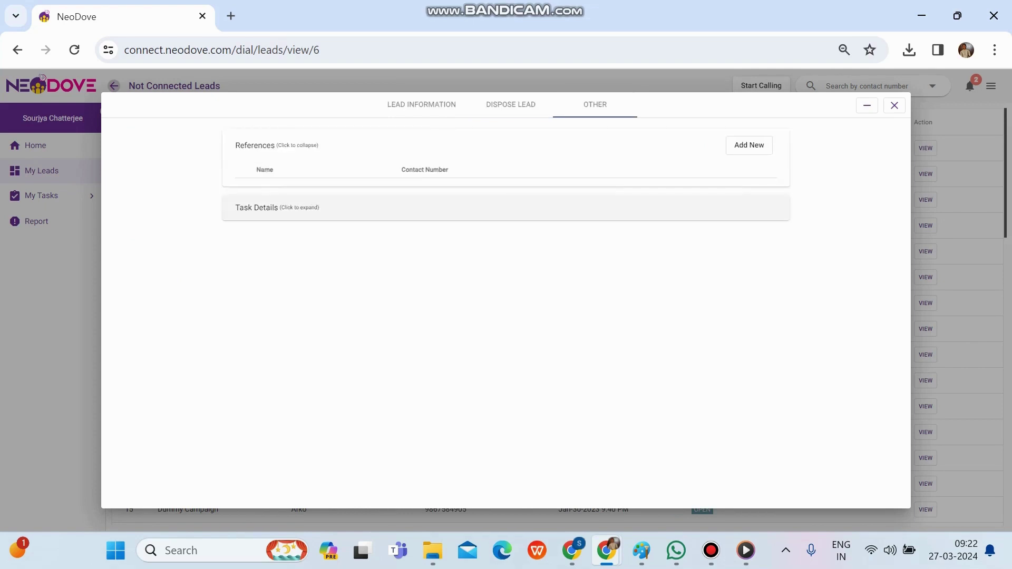
left_click(257, 207)
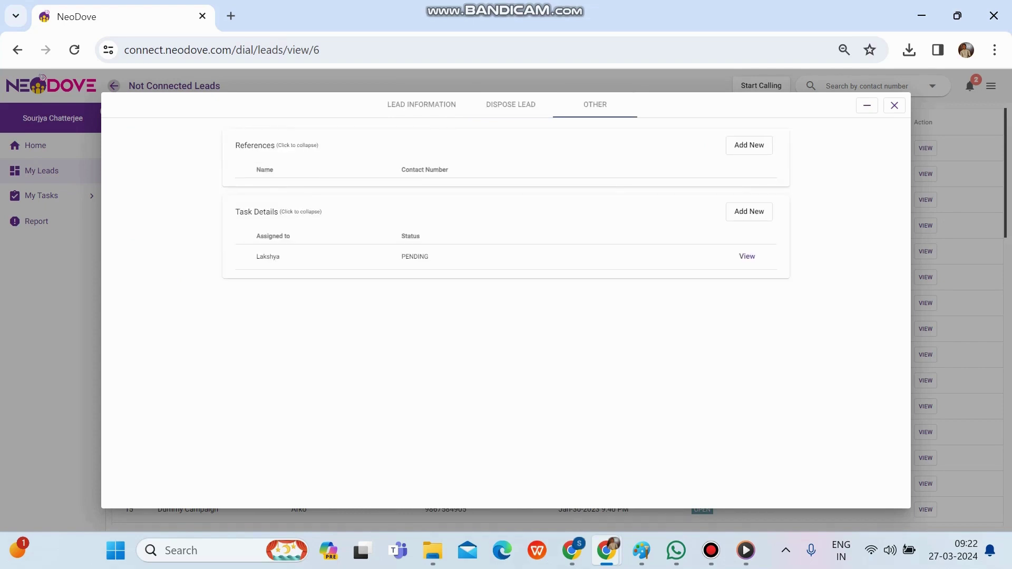
Step: Start a new task for the lead with an assignee selected, and discard it without adding
left_click(749, 211)
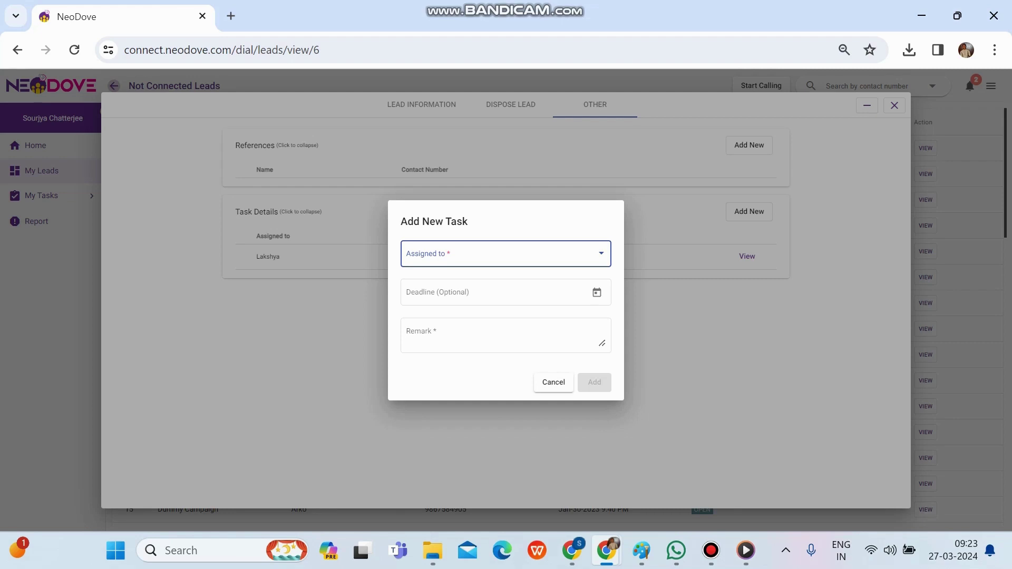
key("Down")
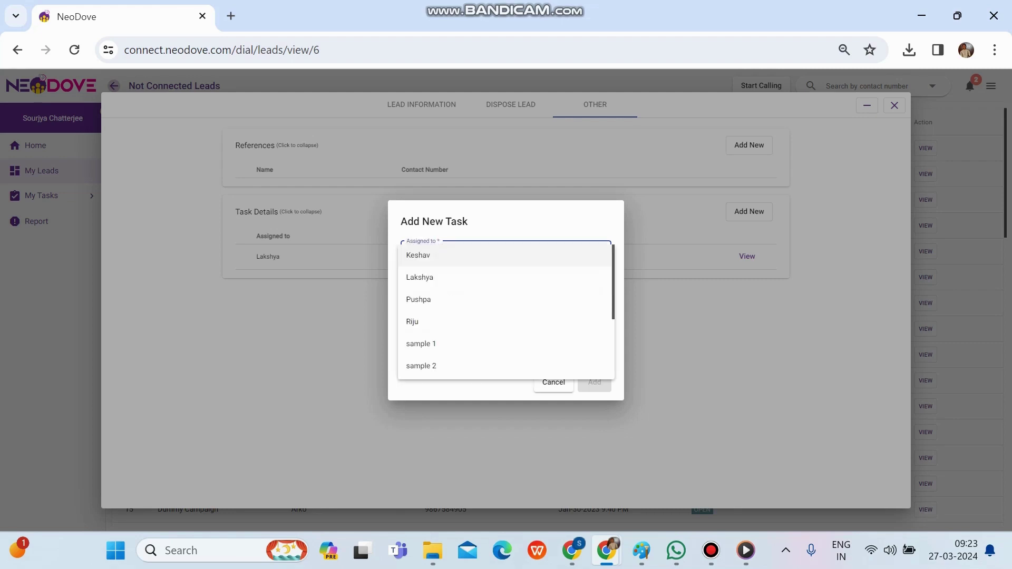
key("Return")
key("Tab")
key("Tab")
key("Tab")
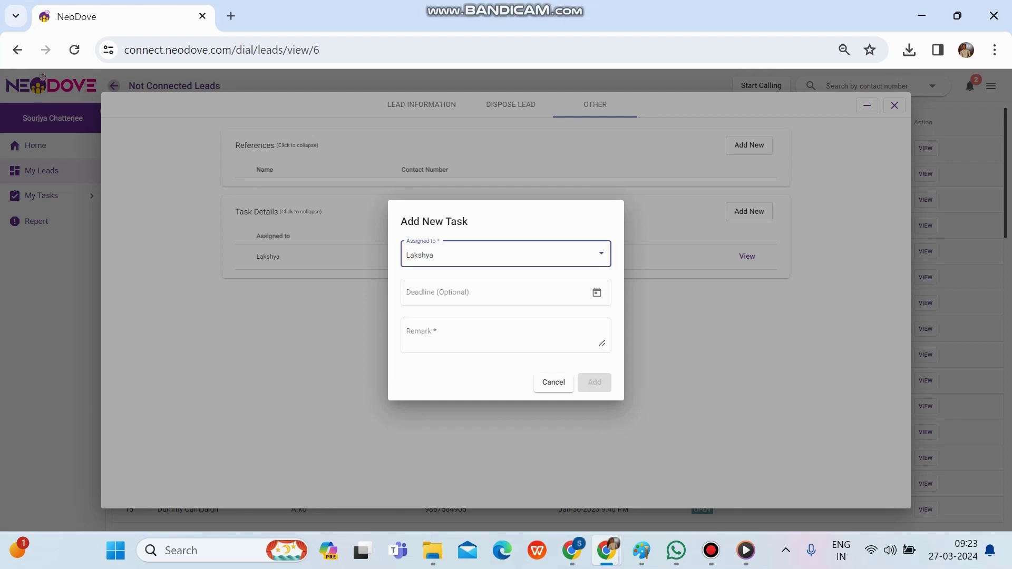
key("Tab")
key("Tab")
key("Tab")
key("Tab")
key("Tab")
key("Return")
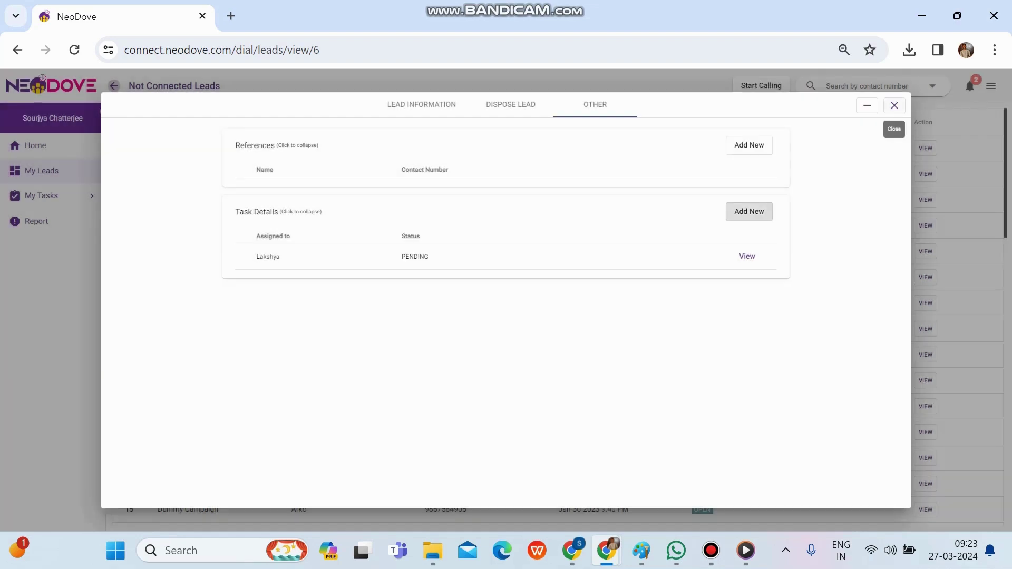
Step: Close the lead's details and return to the Home page
key("Escape")
key("Tab")
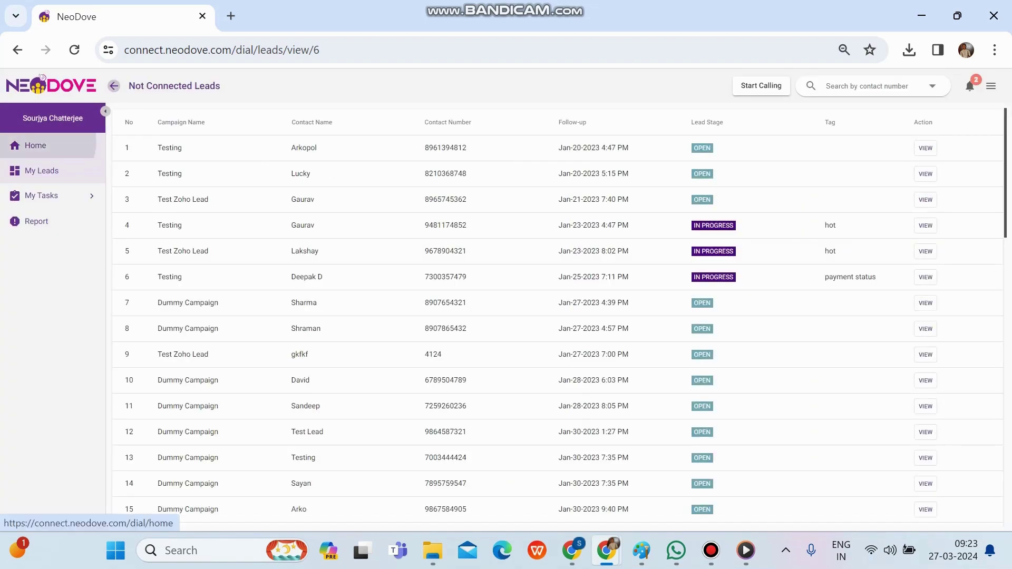
key("Return")
Step: Show the list of tasks reported by me
key("Tab")
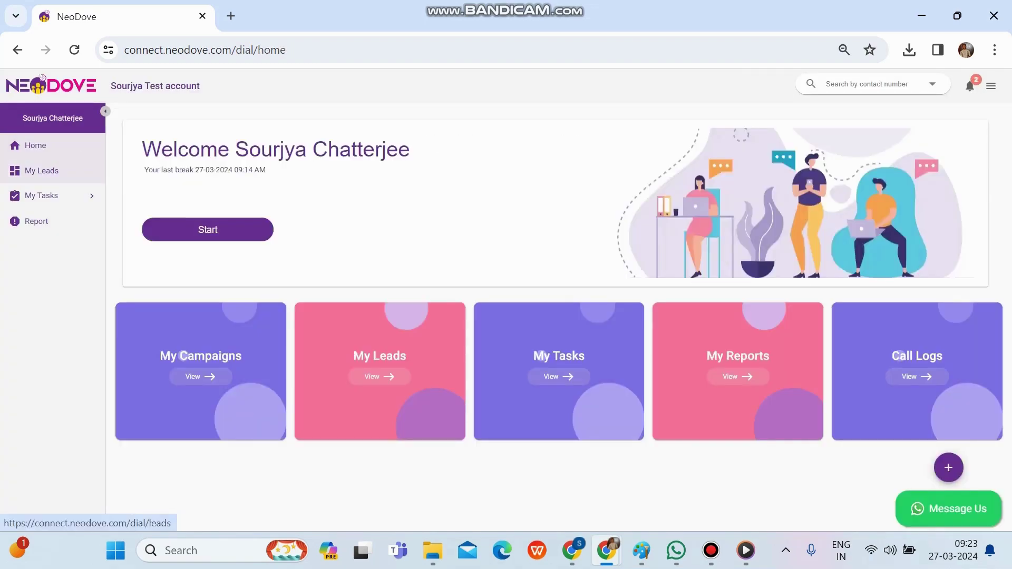
key("Tab")
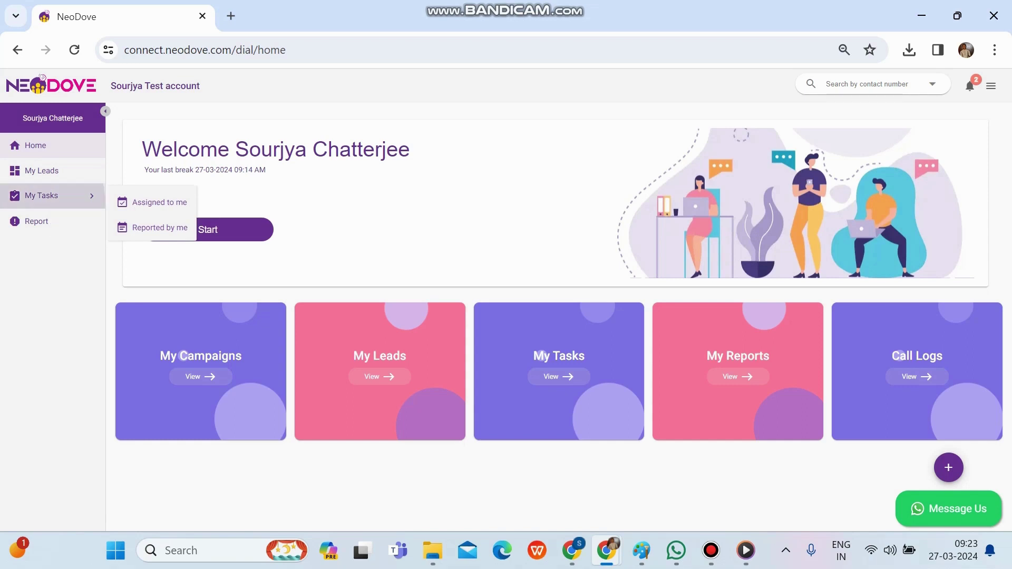
key("Tab")
key("Tab")
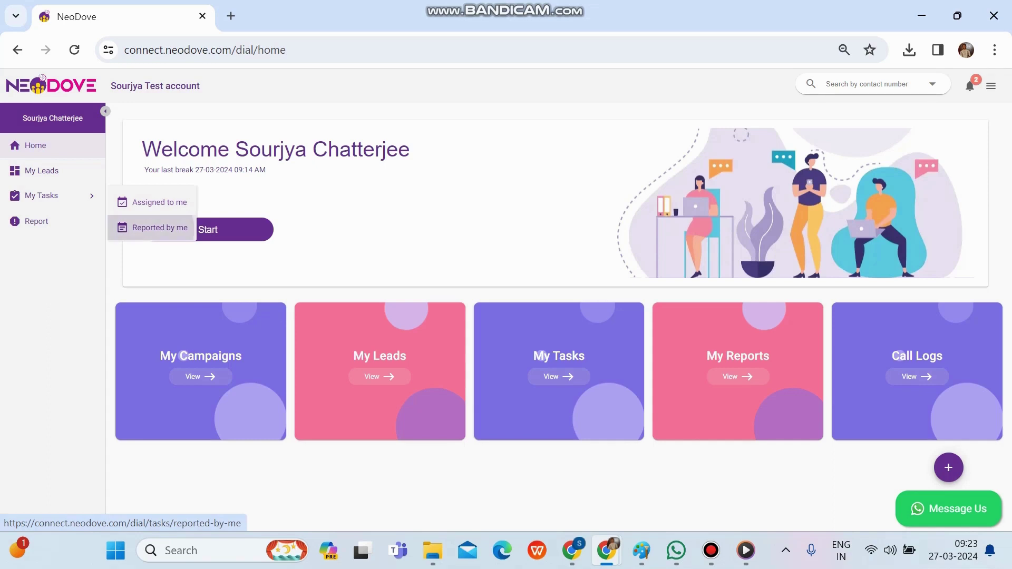
key("Return")
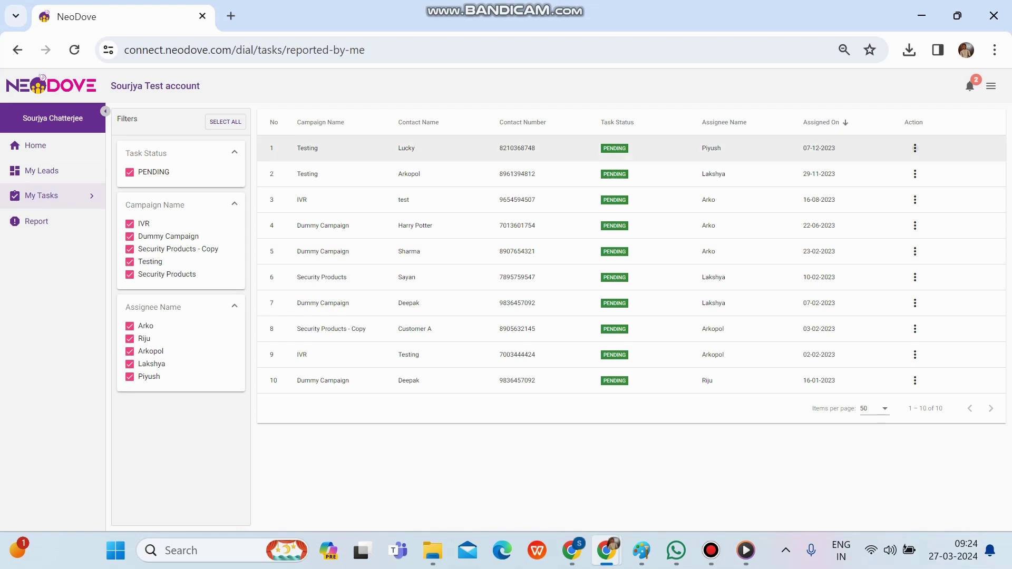
Step: Inspect the first reported task's details and its update form, leaving the task's status and comment unedited
left_click(915, 148)
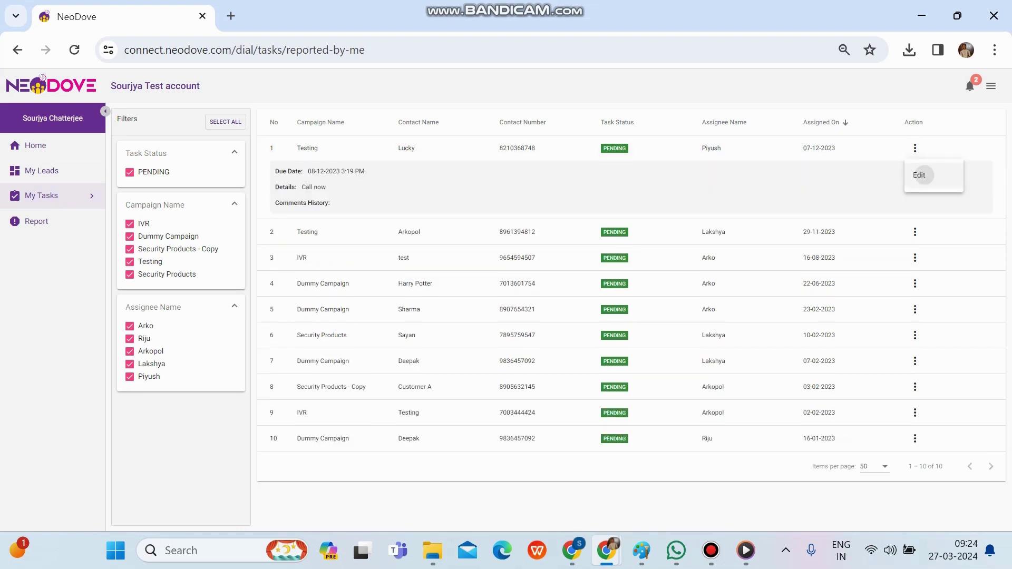
left_click(919, 176)
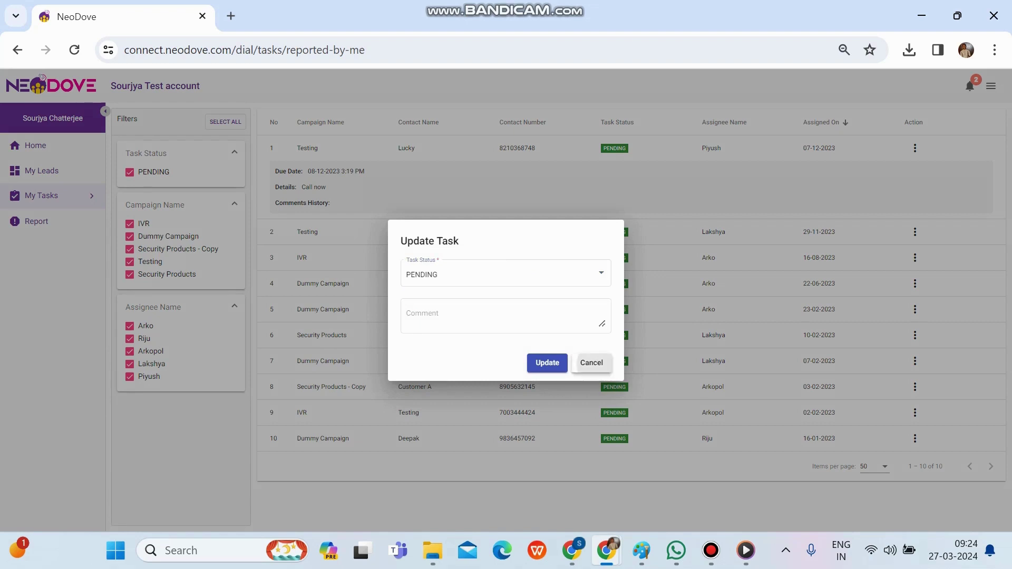
left_click(592, 362)
Step: Show the list of tasks assigned to me
mouse_move(58, 195)
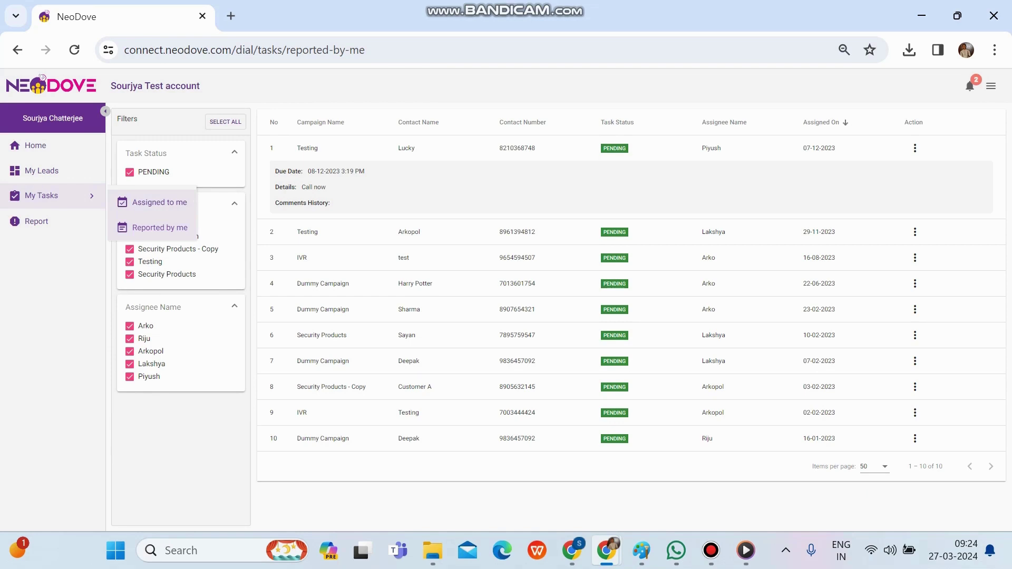
left_click(159, 203)
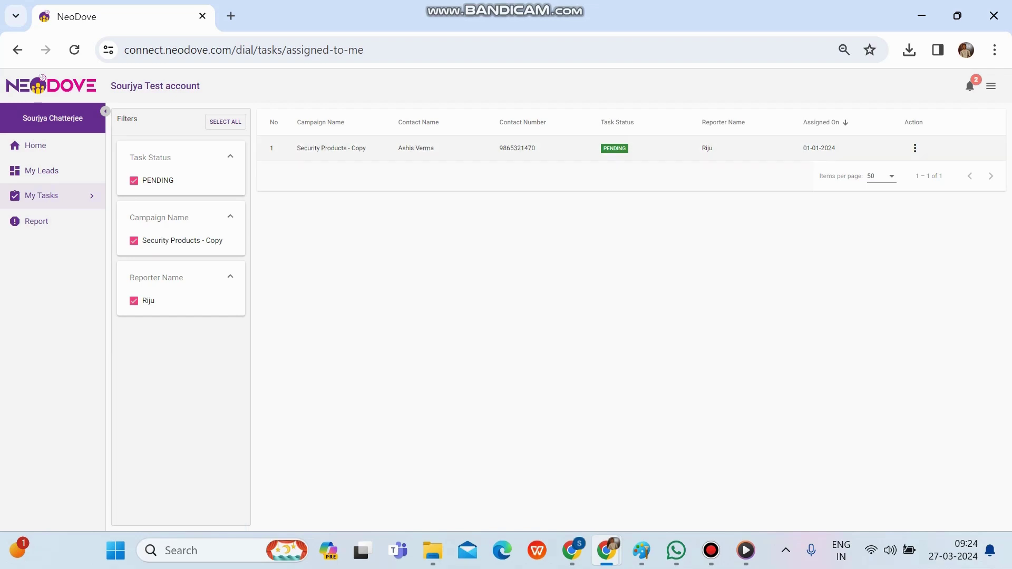
Step: Inspect the assigned task's details and its update form, closing the form without updating the task
left_click(915, 148)
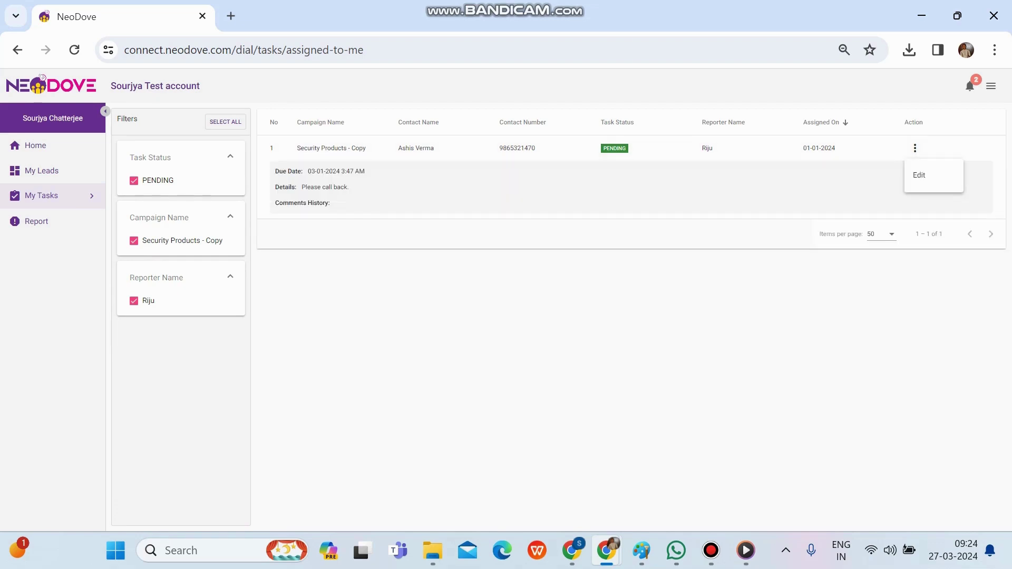
left_click(919, 175)
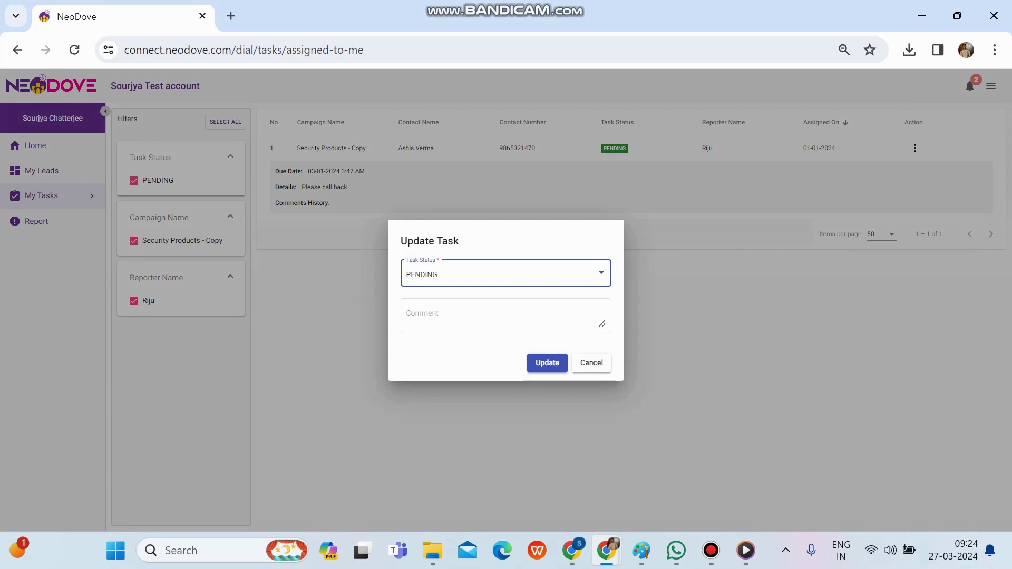
left_click(505, 315)
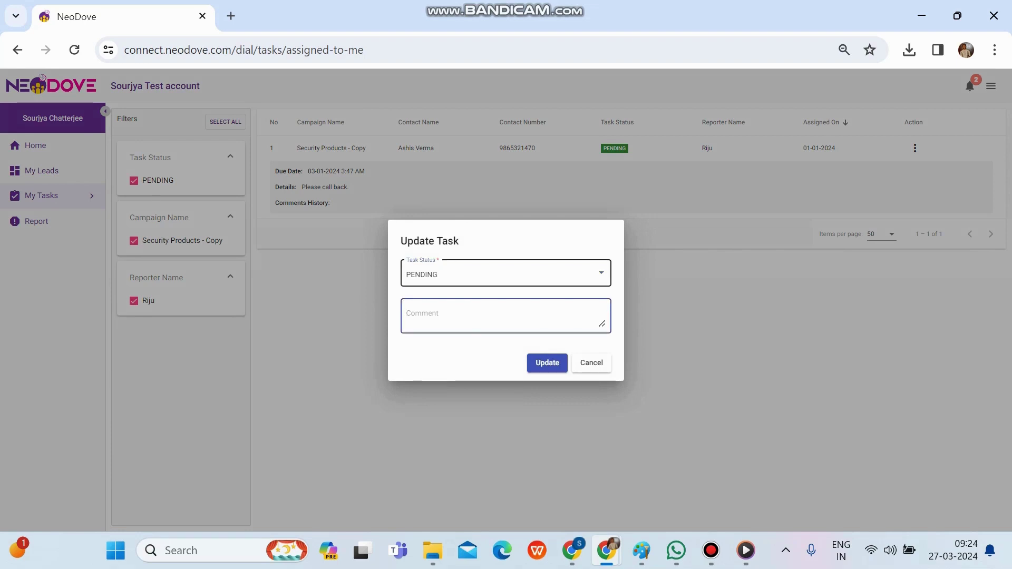
left_click(592, 363)
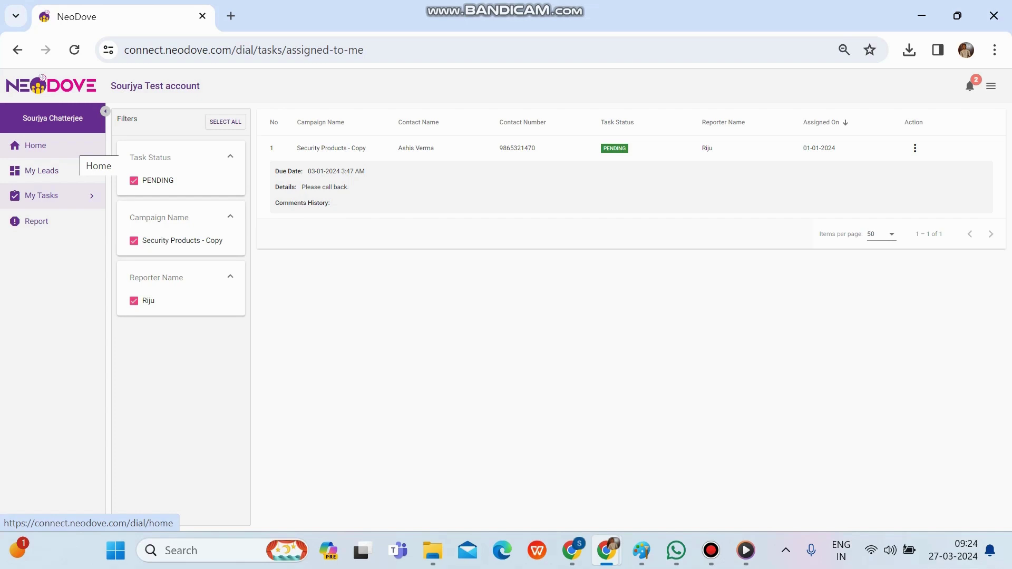
Step: Review the login report and call report, and return to the Home page
left_click(42, 77)
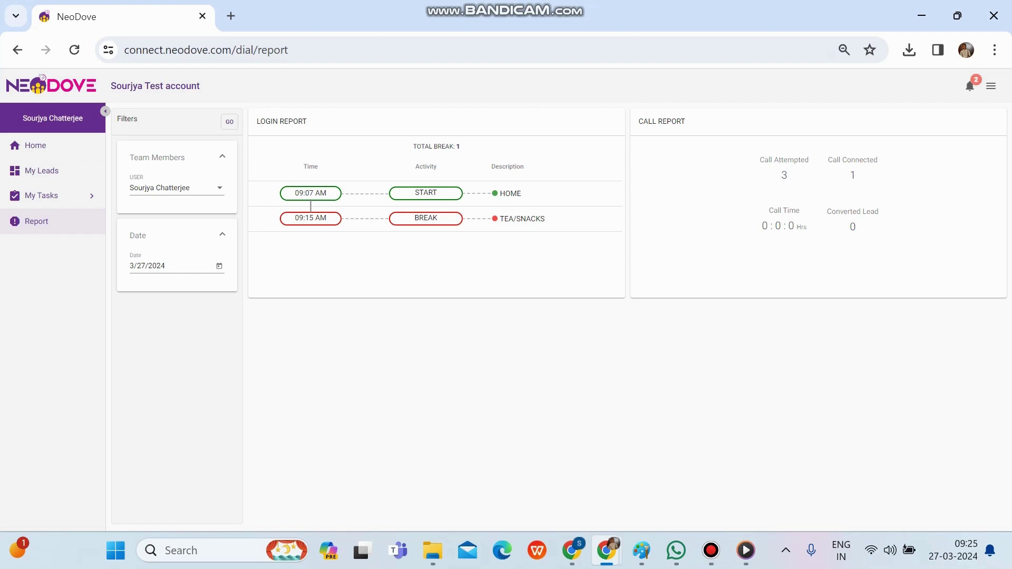
left_click(36, 146)
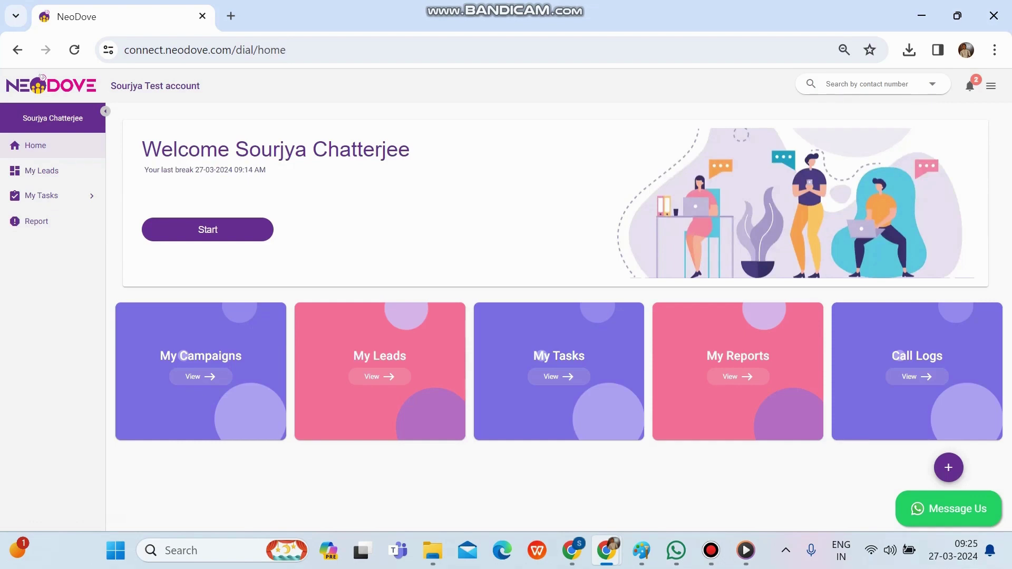
Step: Review the call logs filtered by incoming and by outgoing calls, and return to the Home page
left_click(906, 356)
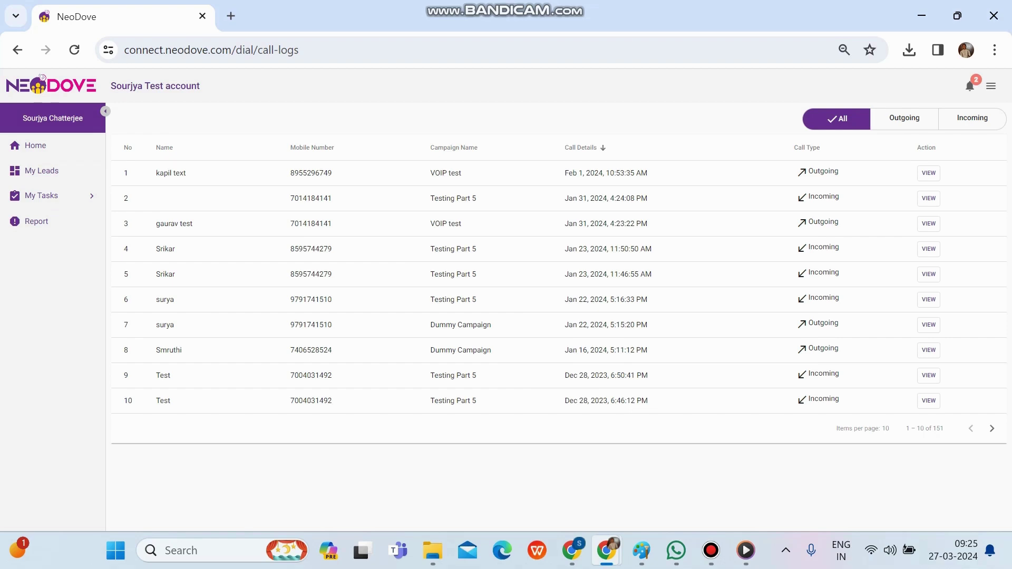
left_click(972, 118)
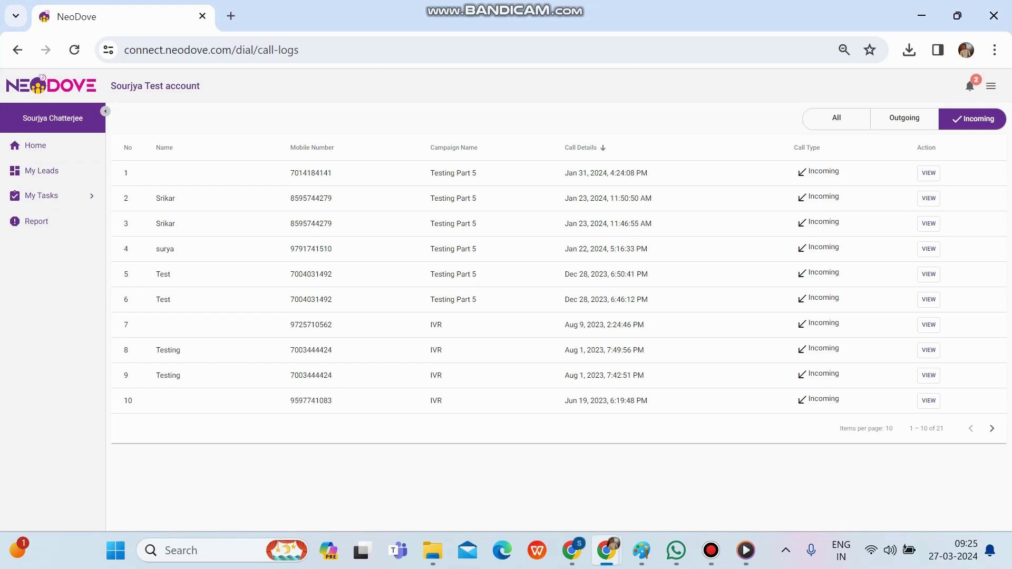
left_click(904, 118)
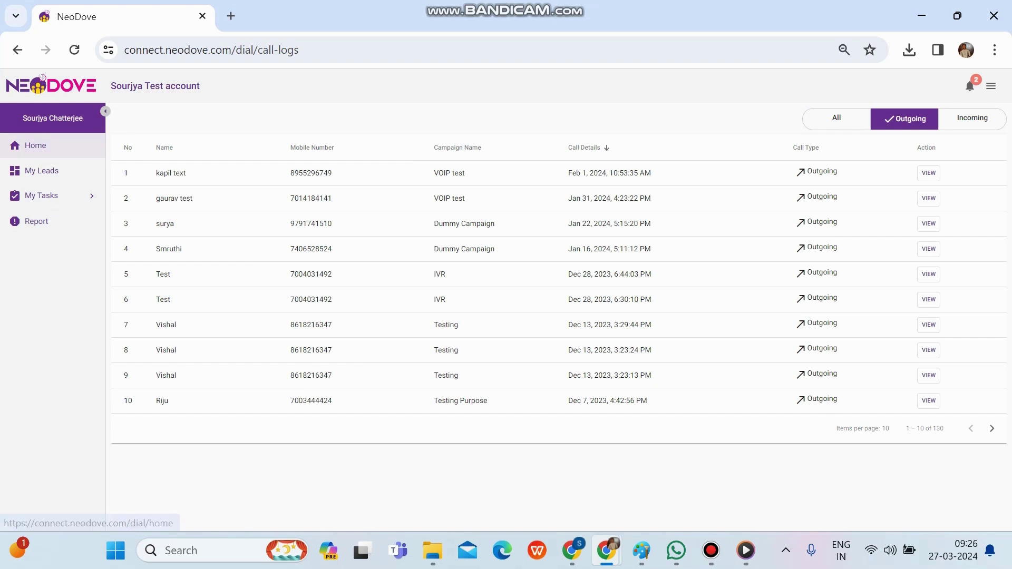
left_click(35, 145)
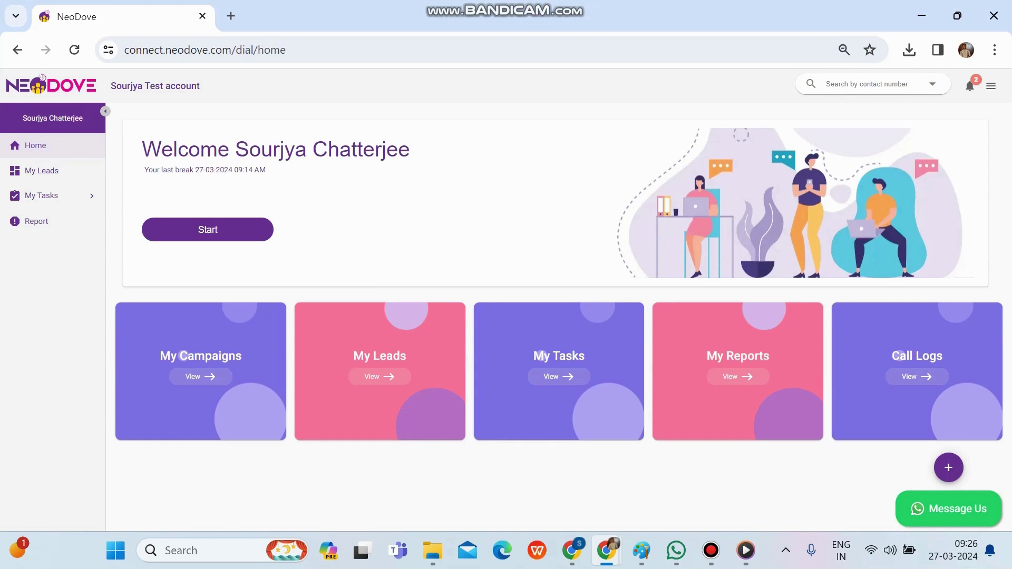
Step: Examine the contact, campaign and other-details fields of the Create Lead form, and close it without creating a lead
left_click(948, 468)
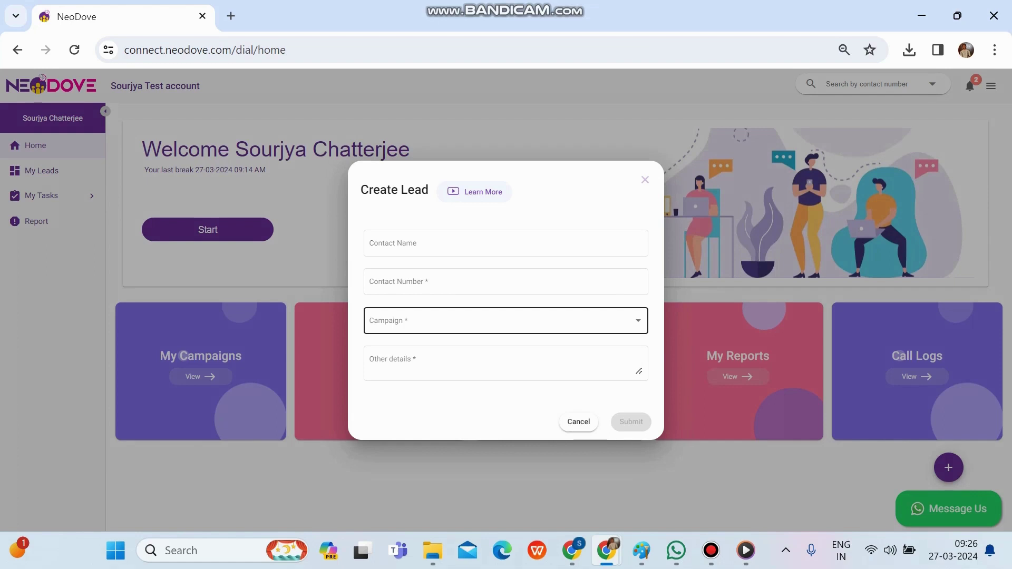
left_click(506, 243)
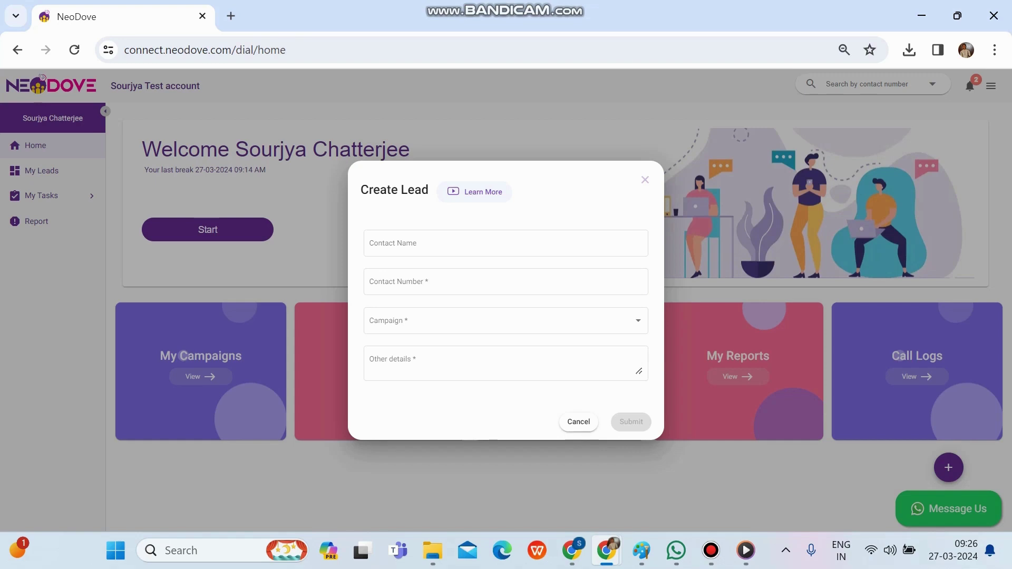
left_click(579, 422)
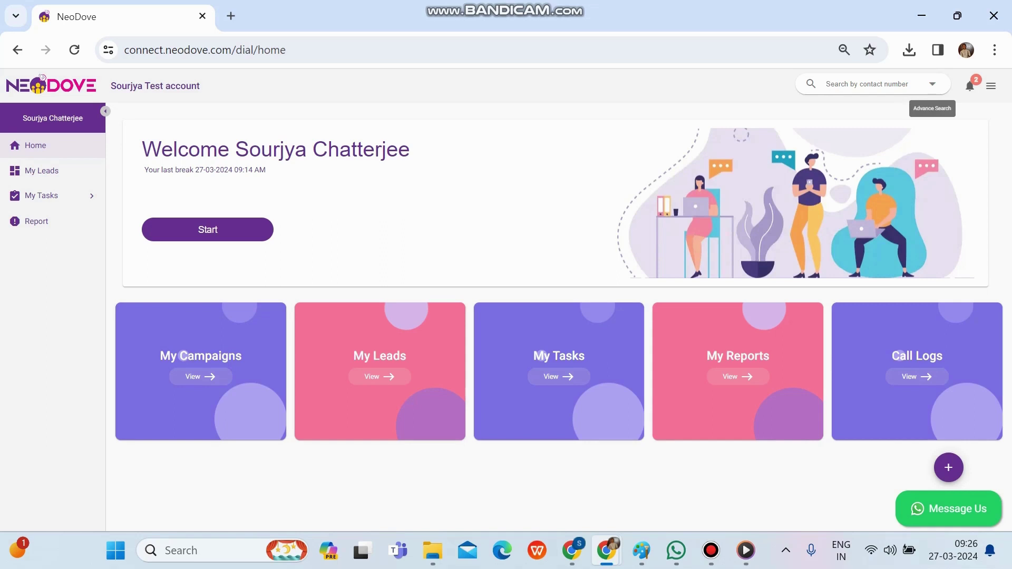
Step: Examine the advanced lead search's filter categories and its option to include converted and lost leads, closing it without searching
left_click(932, 84)
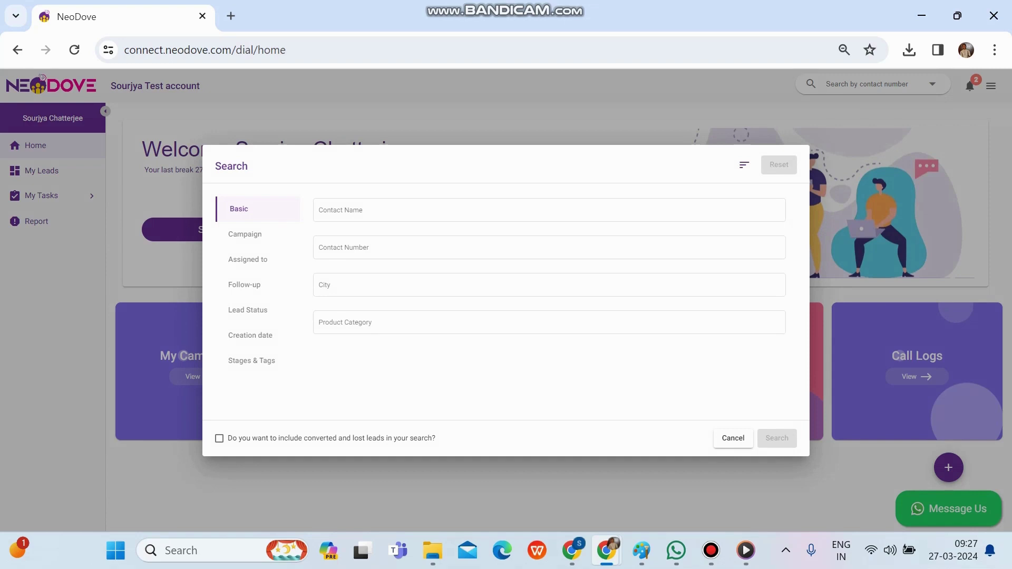
left_click(238, 233)
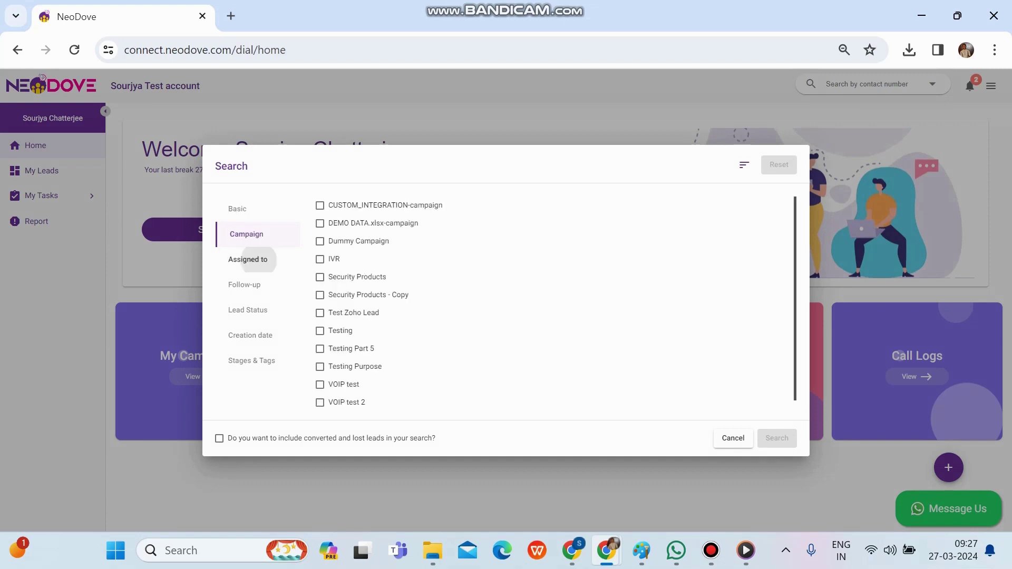
left_click(247, 258)
left_click(245, 285)
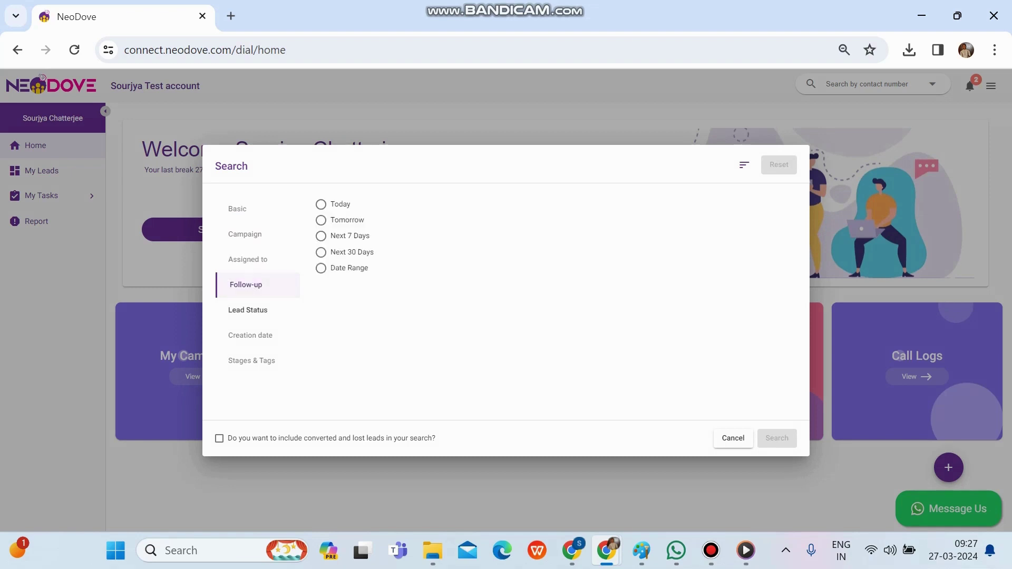
left_click(249, 310)
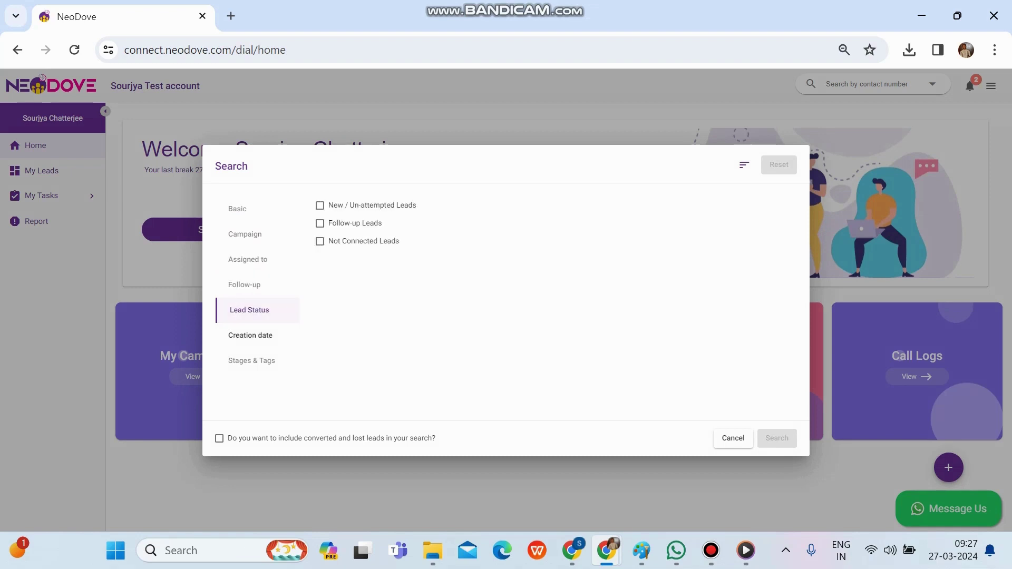
left_click(250, 335)
left_click(252, 361)
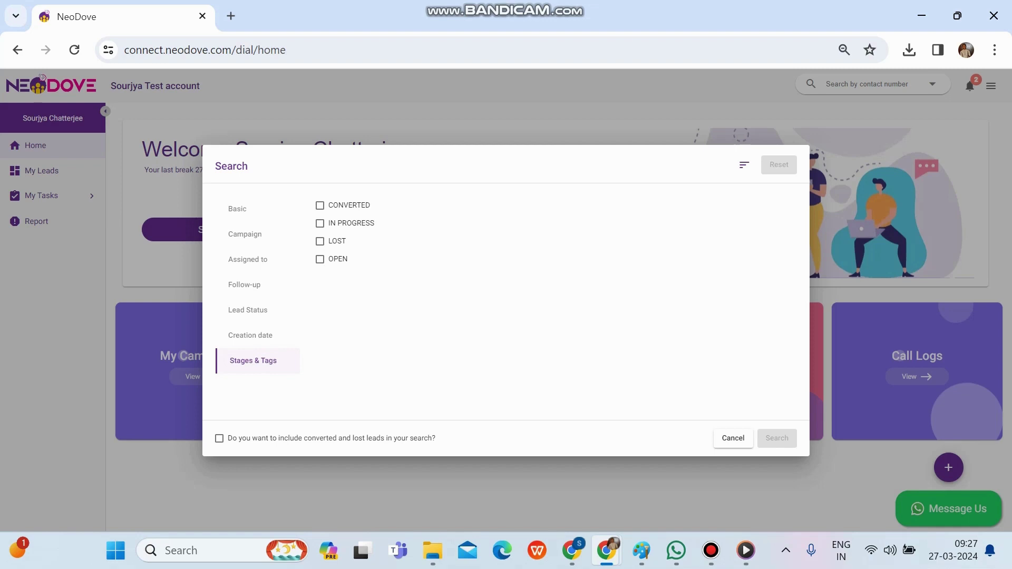
left_click(219, 438)
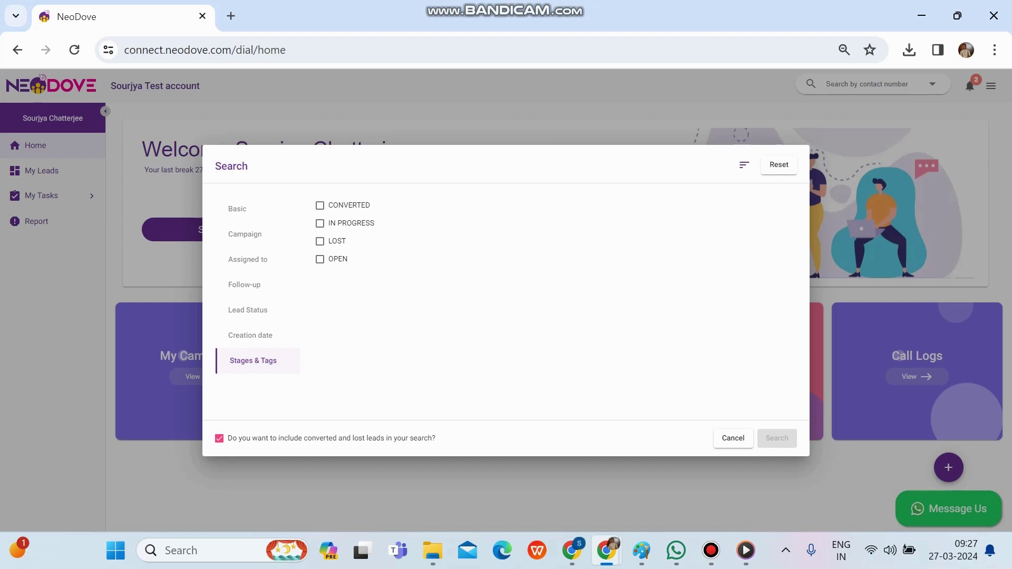
left_click(729, 441)
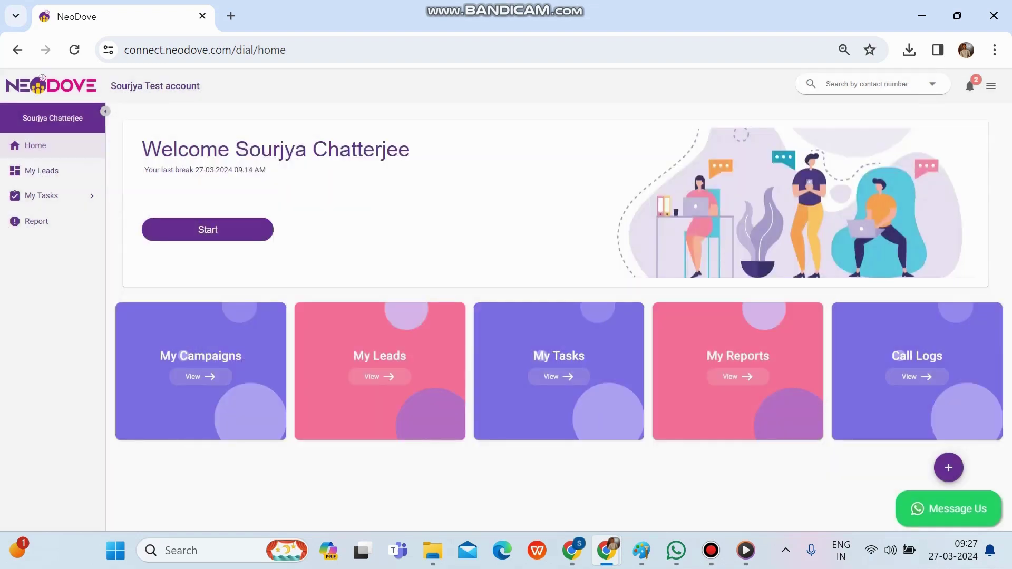
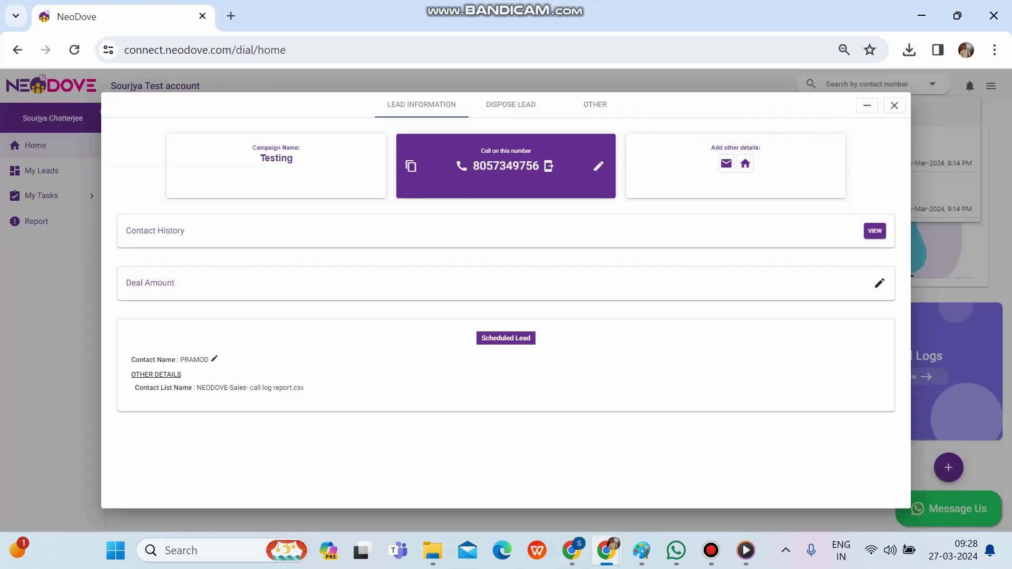
Step: Review the scheduled lead from the first notification, and close its details and the notifications list
left_click(895, 105)
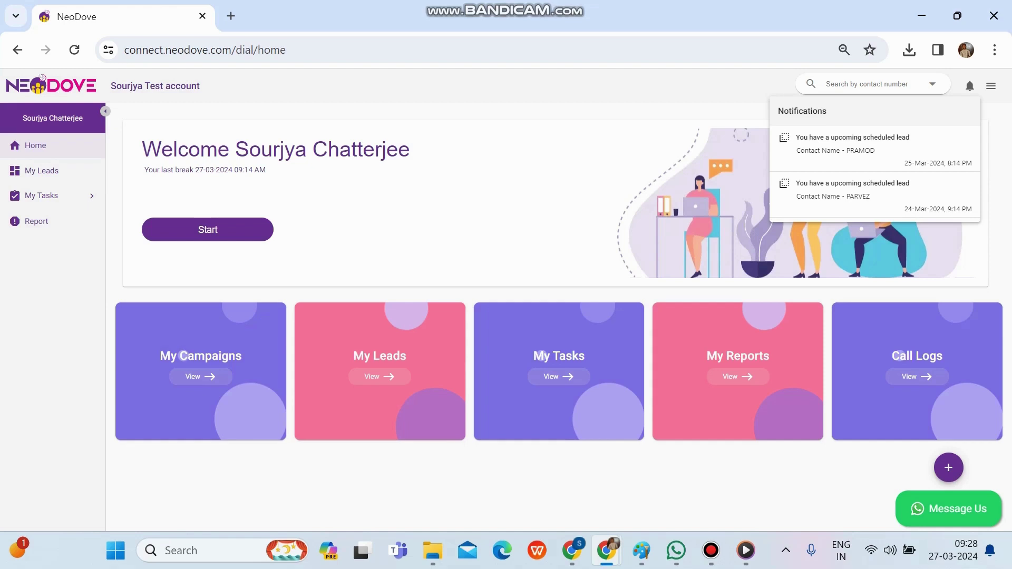
left_click(42, 78)
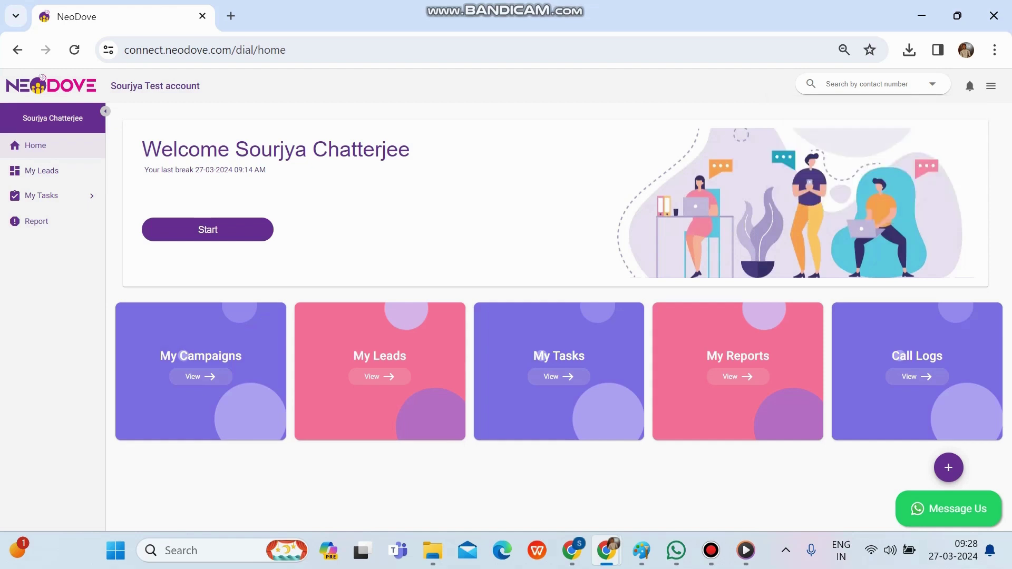
Step: Examine the available interface languages and leave the language selection without updating it
left_click(991, 85)
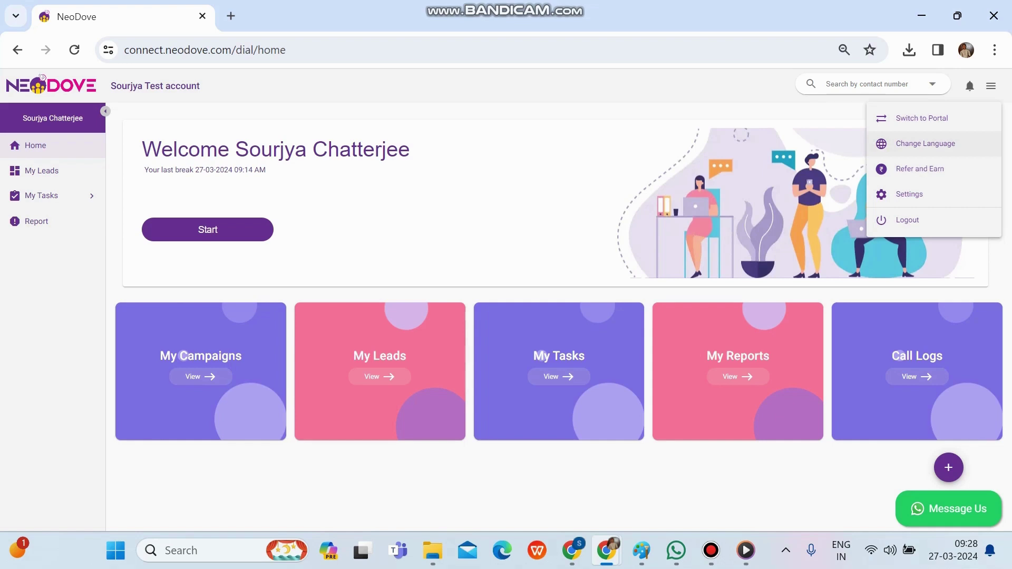
left_click(926, 143)
left_click(505, 287)
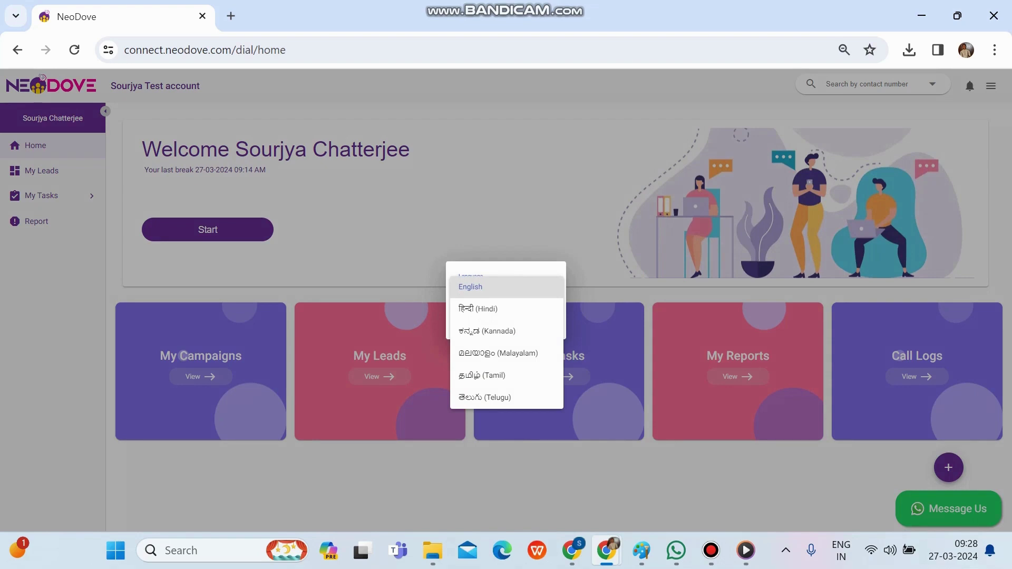
key("Escape")
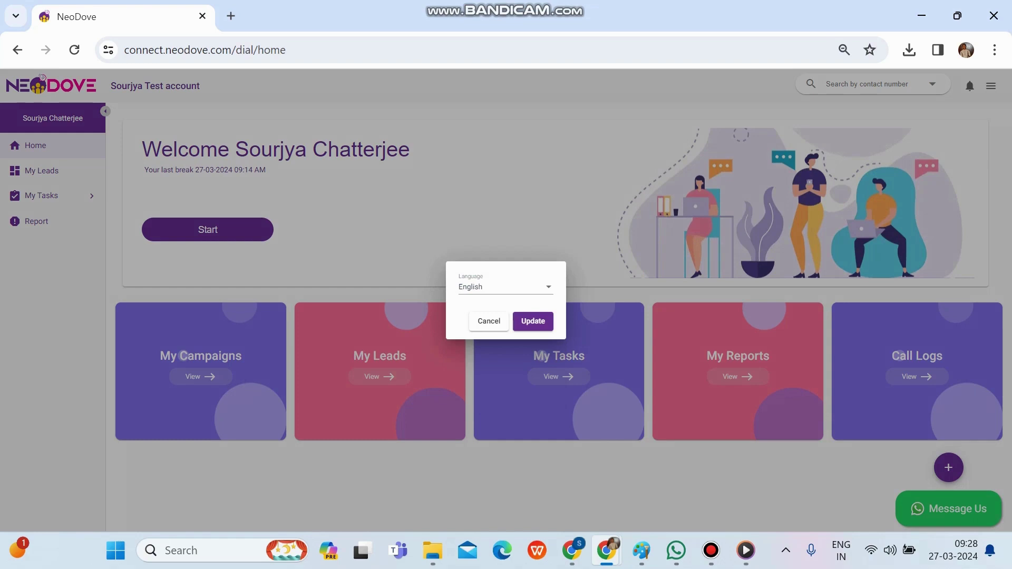
left_click(489, 321)
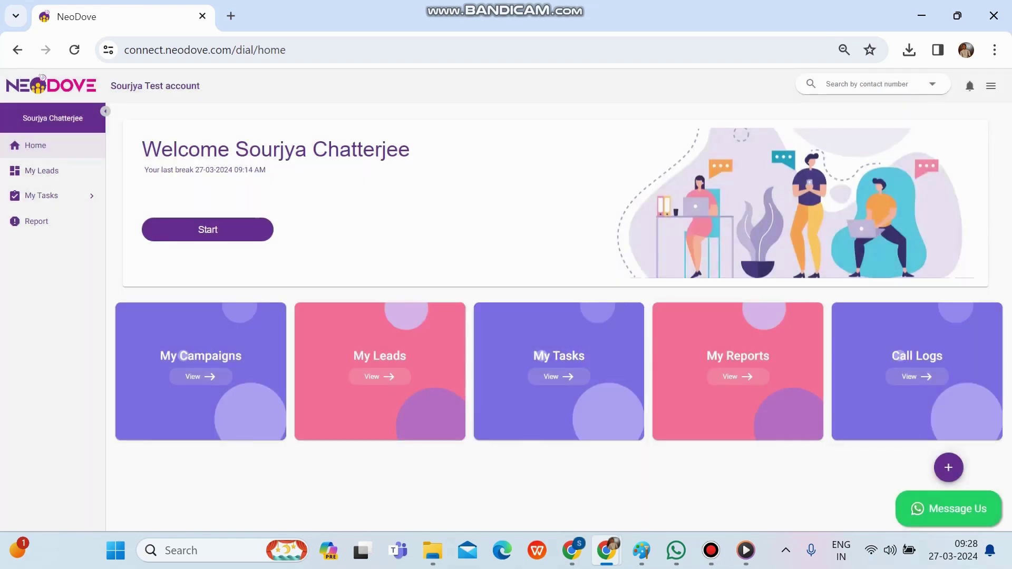
Step: Enable receiving notifications for not connected follow-ups in the settings and save them
left_click(991, 85)
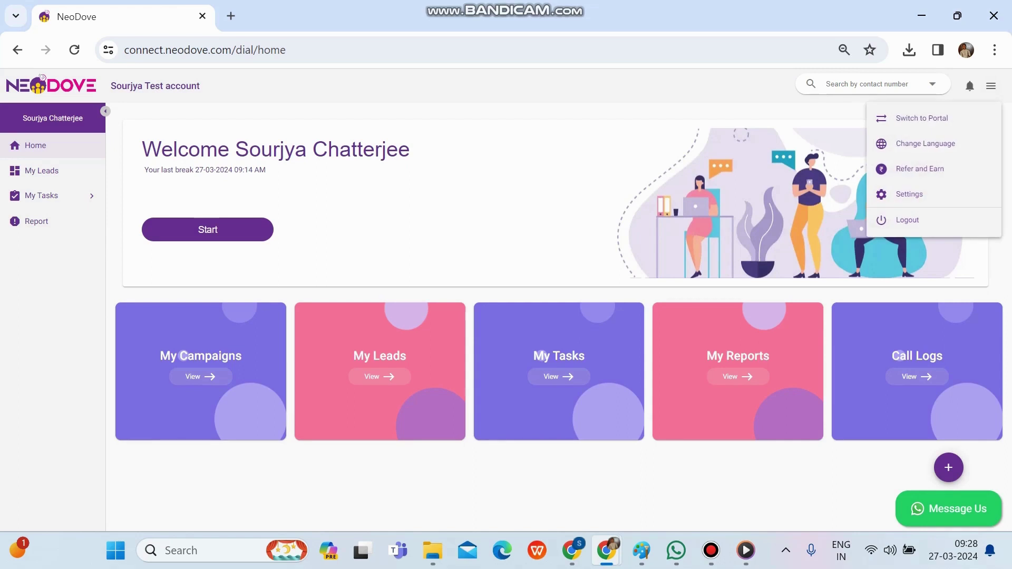
left_click(910, 194)
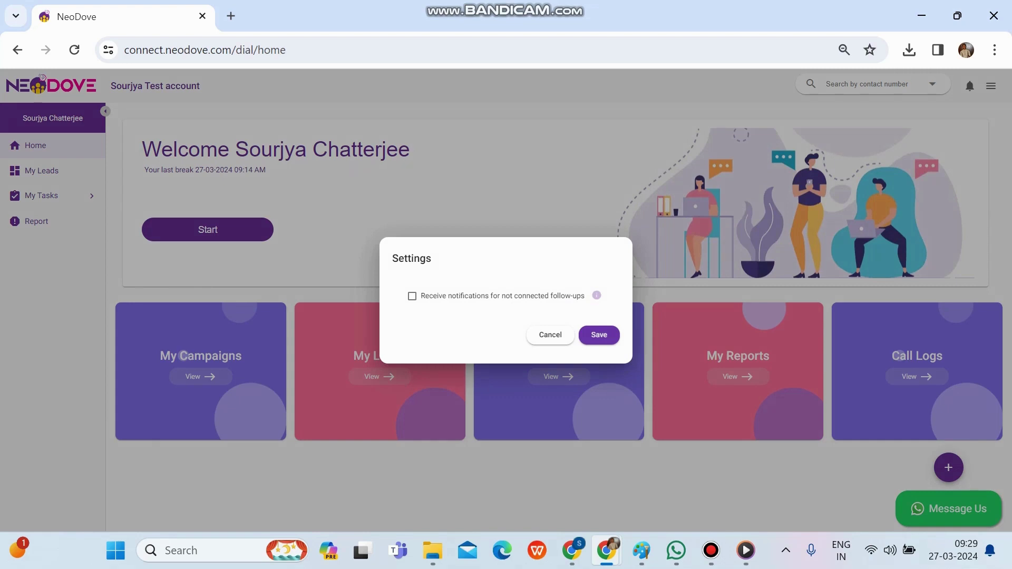
left_click(412, 297)
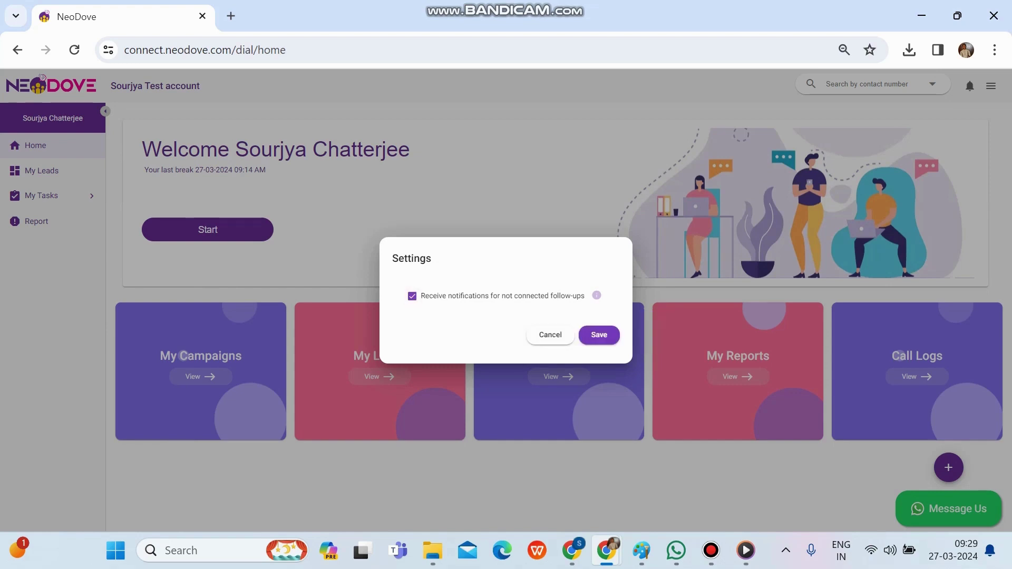
left_click(599, 334)
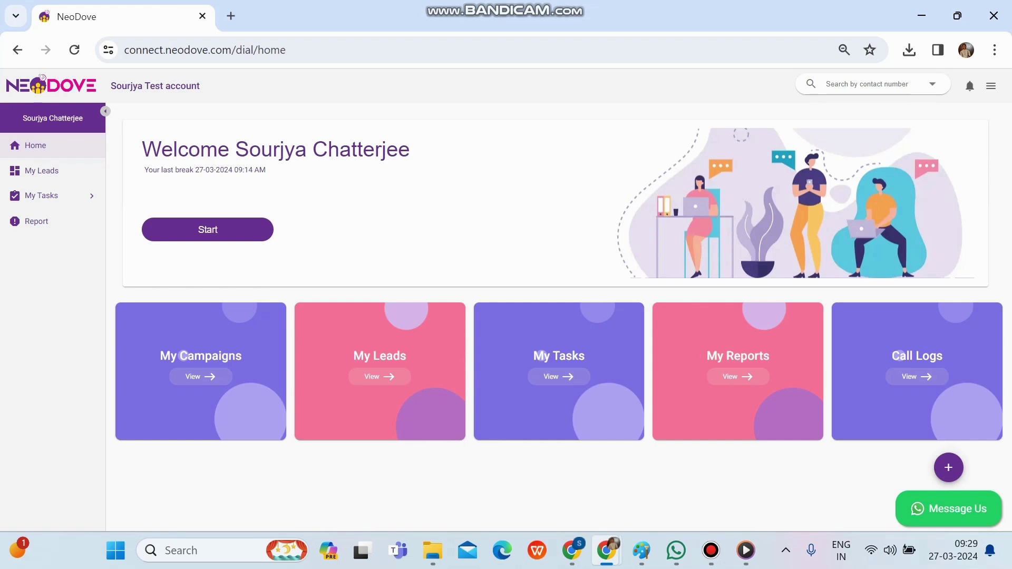
Step: Look at the WhatsApp support chat page for messaging NeoDove, and close it to return to the Home page
left_click(949, 509)
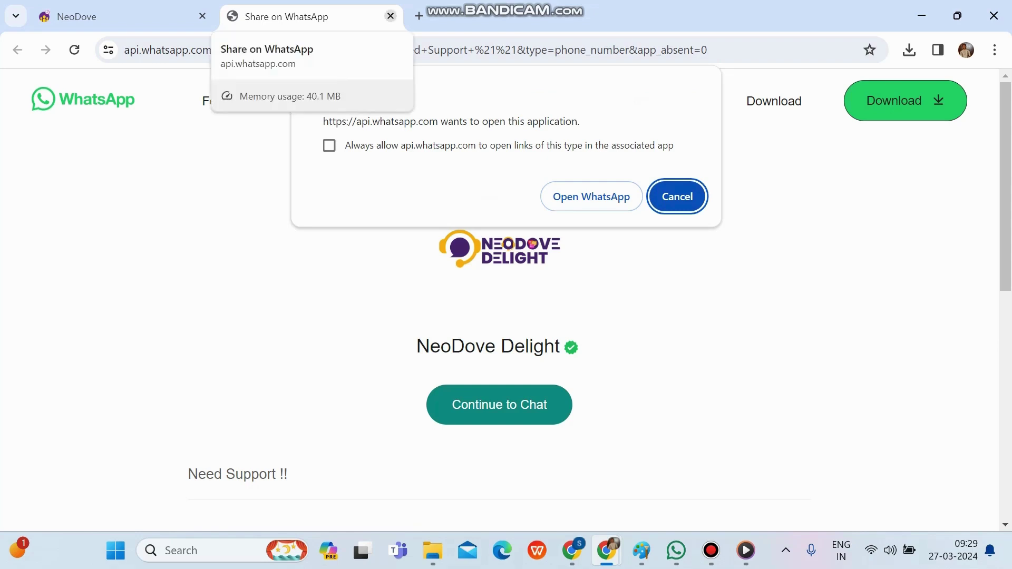
left_click(390, 15)
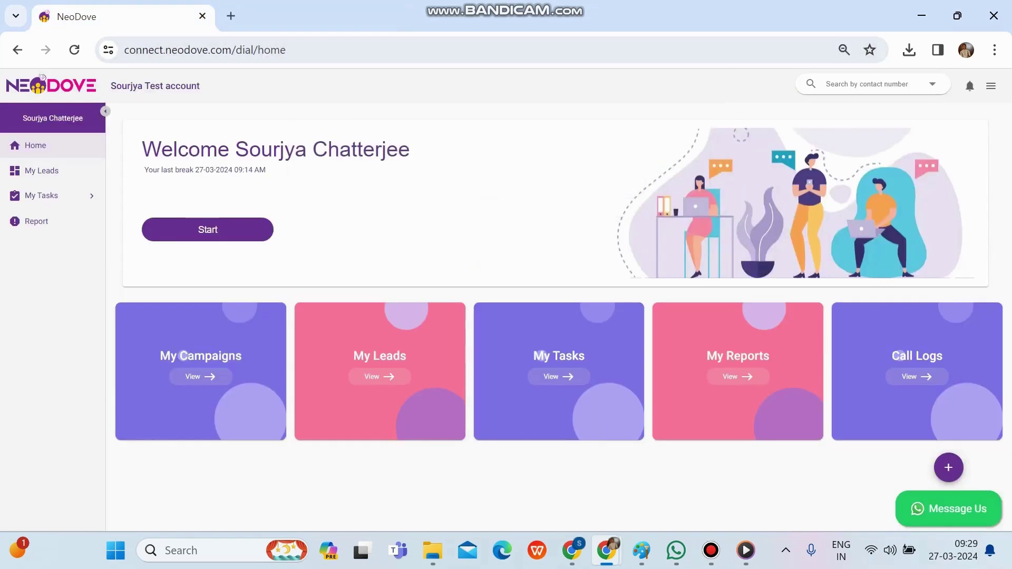